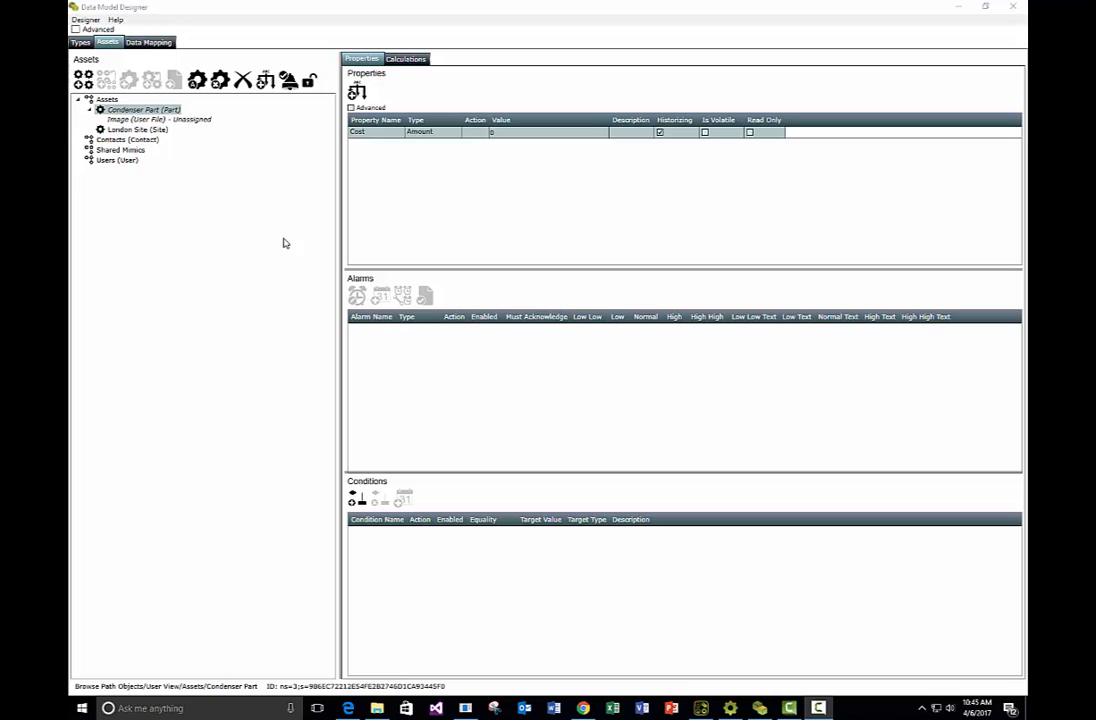
{"action": "left_click", "coordinate": [340, 143]}
{"action": "left_click_drag", "start_coordinate": [340, 143], "coordinate": [354, 168]}
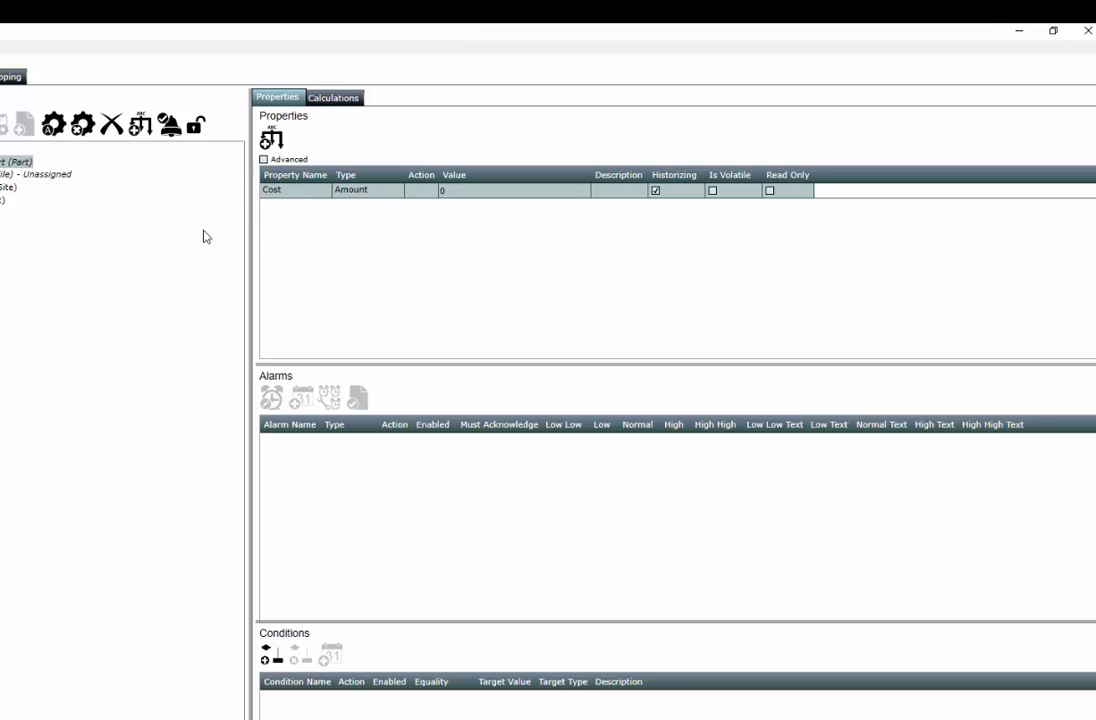
Create a new data mapping configuration named ODBC
{"action": "left_click", "coordinate": [8, 80]}
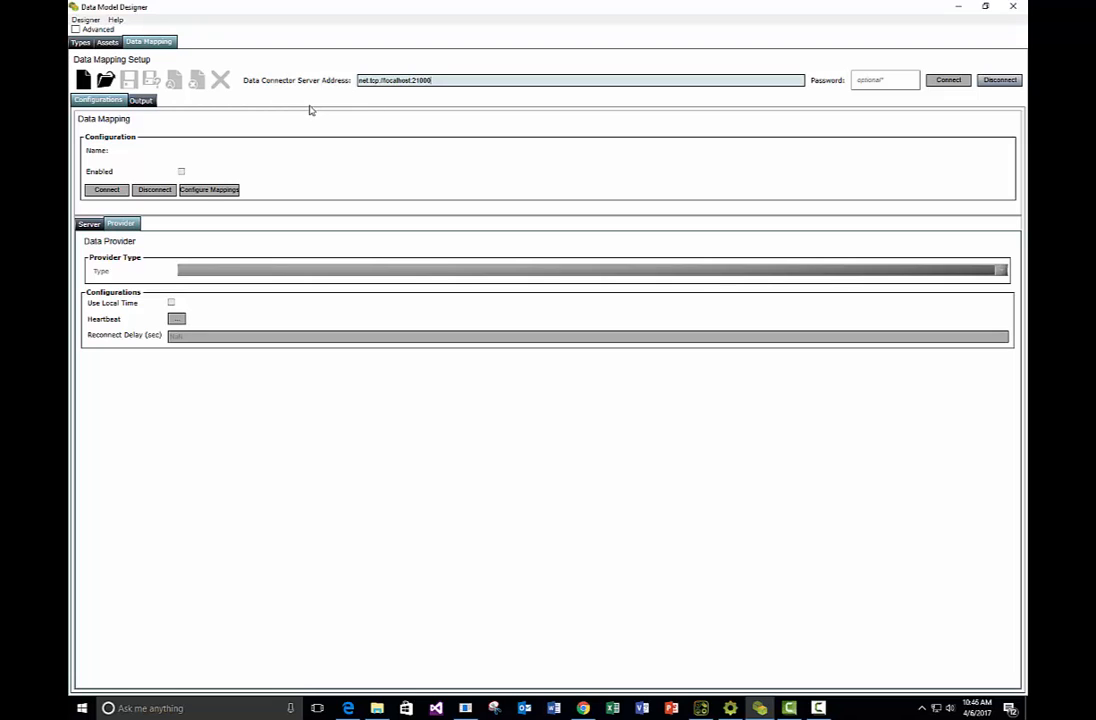
{"action": "left_click", "coordinate": [84, 80]}
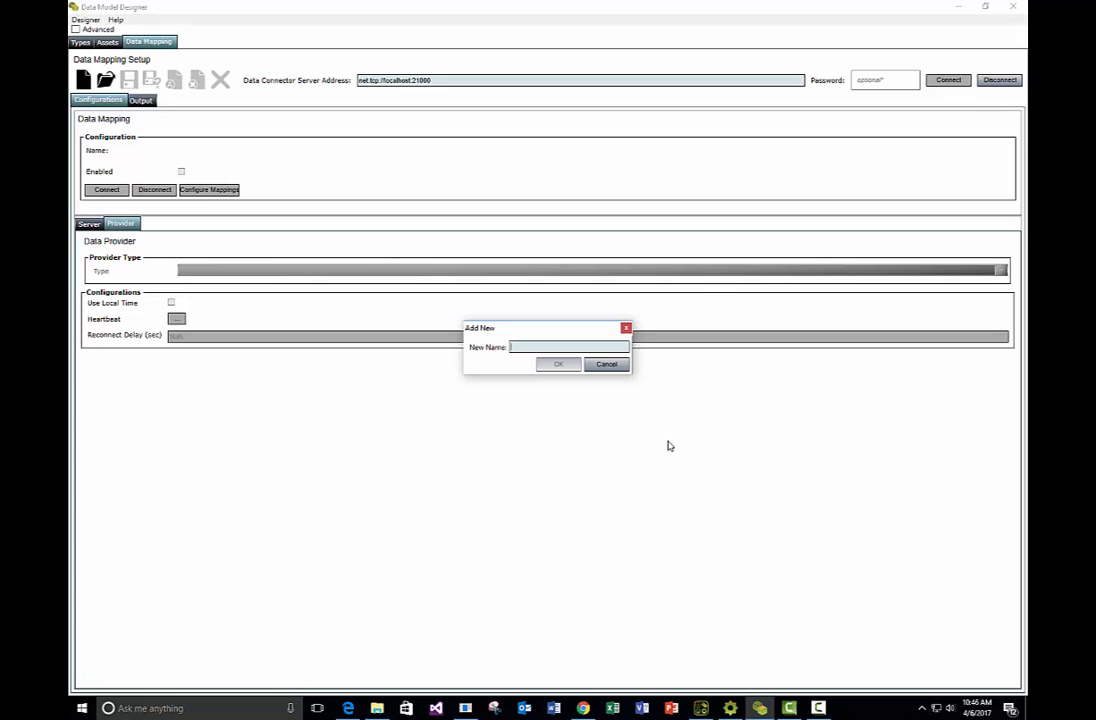
{"action": "type", "text": "ODBC"}
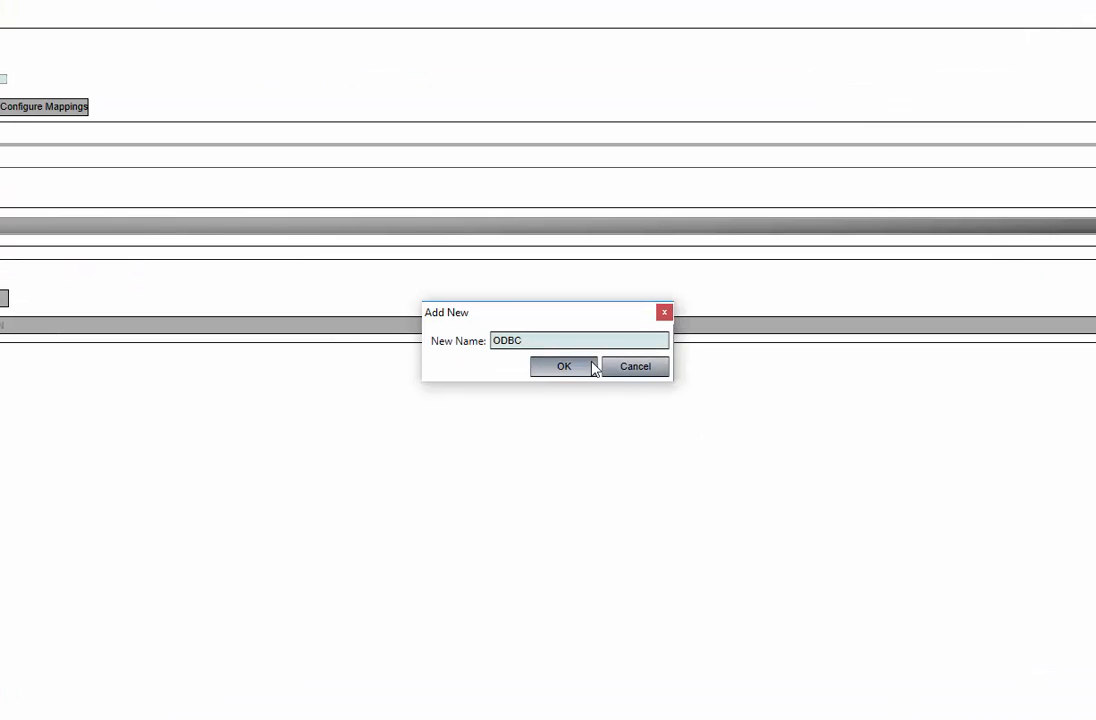
{"action": "left_click", "coordinate": [559, 363]}
Set the data provider type of the new configuration to ODBC
{"action": "left_click", "coordinate": [404, 226]}
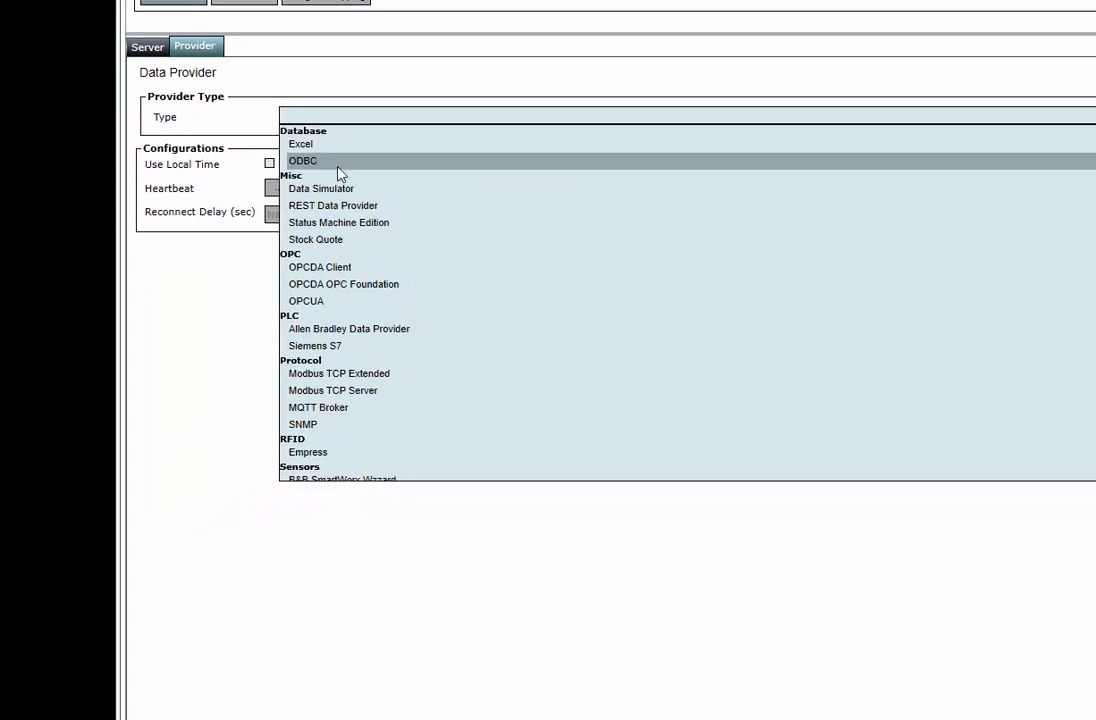
{"action": "left_click", "coordinate": [55, 272]}
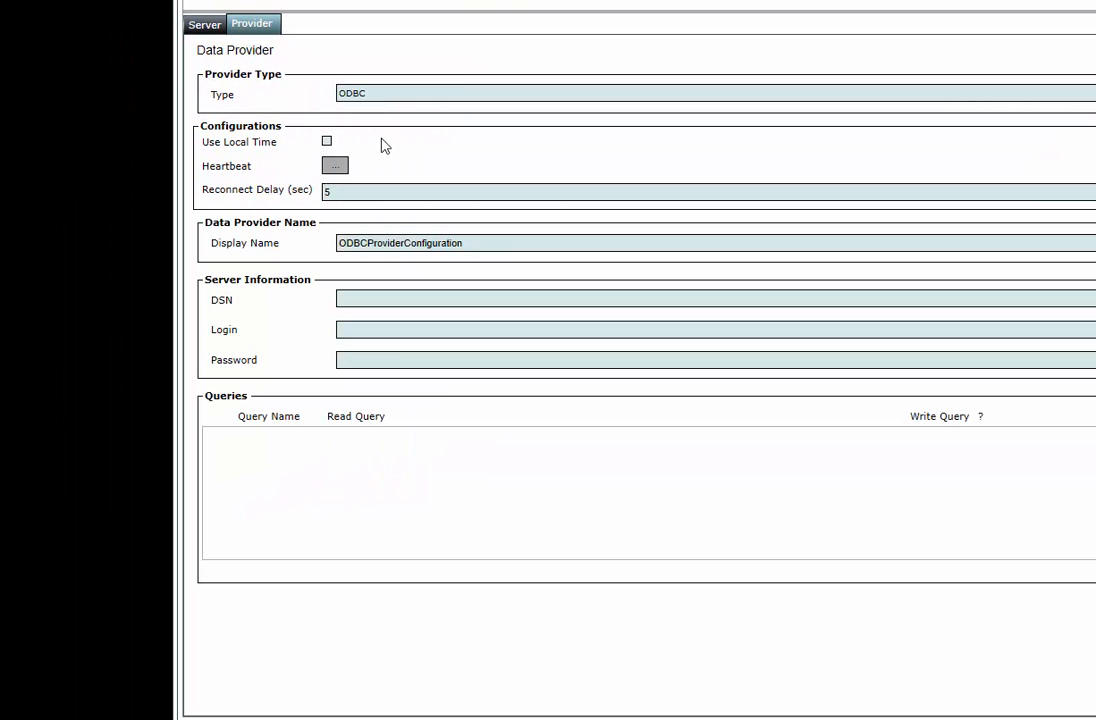
{"action": "left_click", "coordinate": [381, 97]}
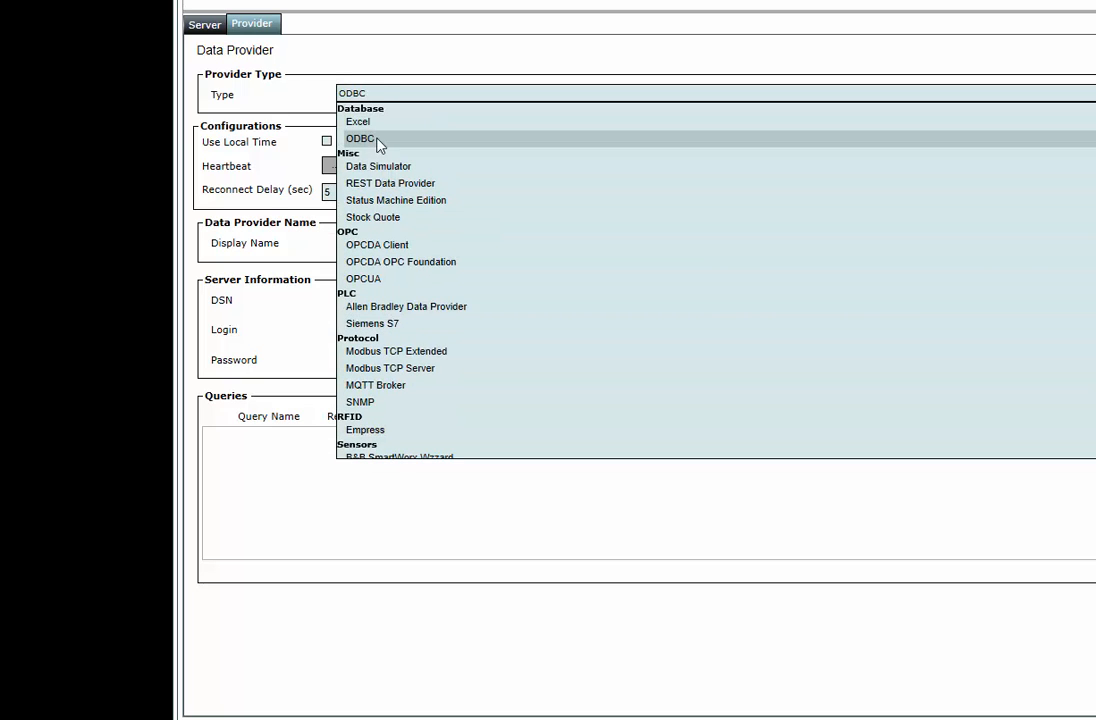
{"action": "left_click", "coordinate": [379, 140]}
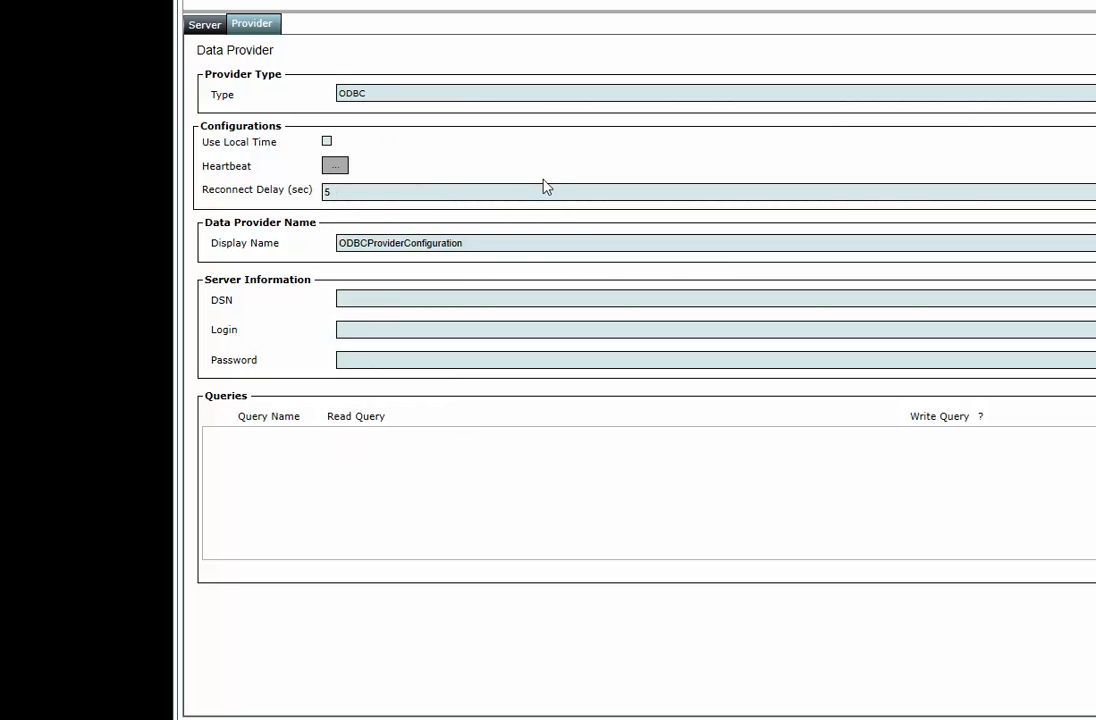
Choose Parts as the DSN in the provider's server information
{"action": "left_click", "coordinate": [541, 300]}
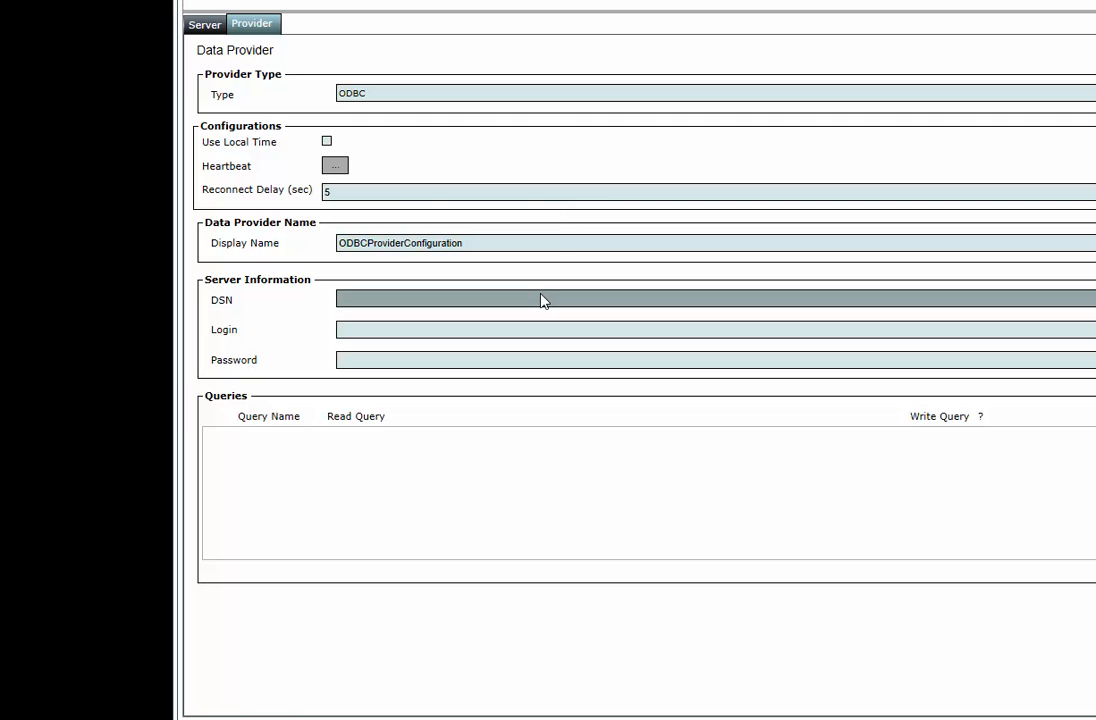
{"action": "left_click", "coordinate": [541, 300]}
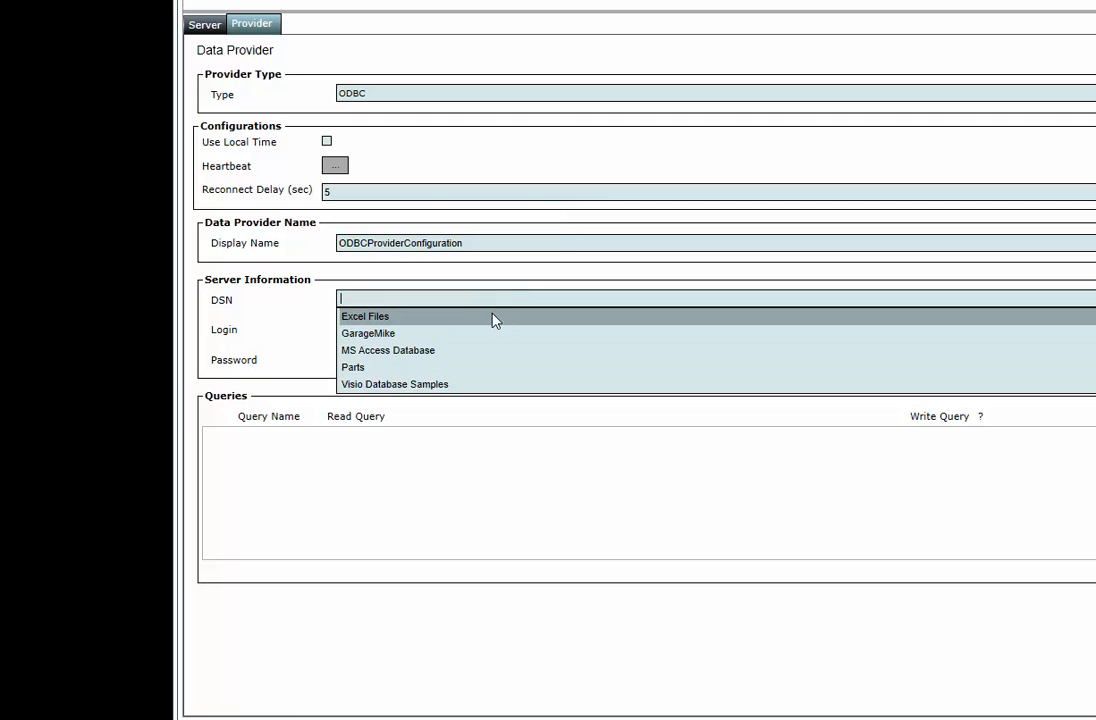
{"action": "left_click", "coordinate": [355, 368]}
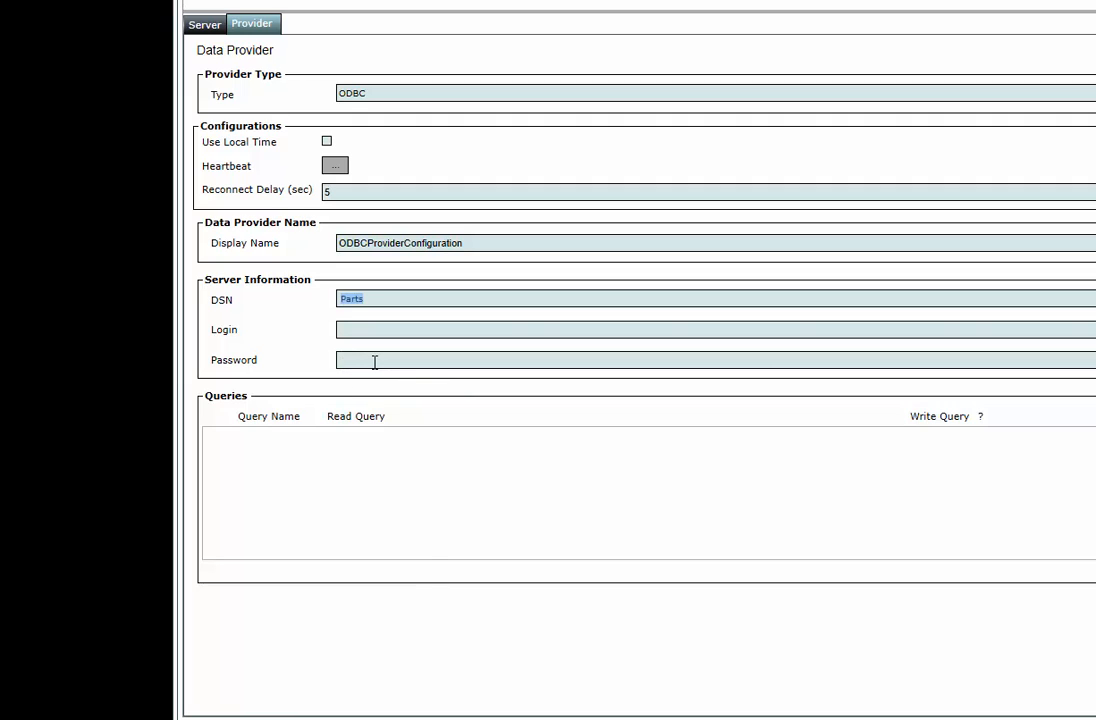
{"action": "left_click", "coordinate": [437, 495]}
Search Windows for odbc, open ODBC Data Sources (64-bit) and view its system data sources
{"action": "left_click", "coordinate": [369, 719]}
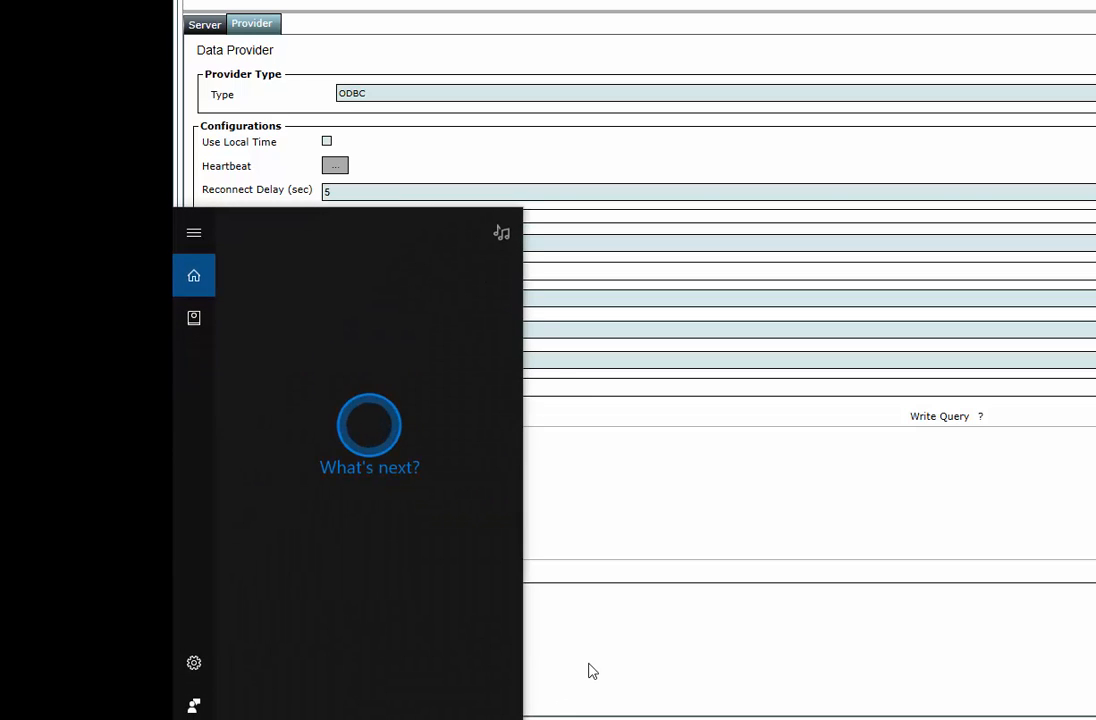
{"action": "type", "text": "odbc"}
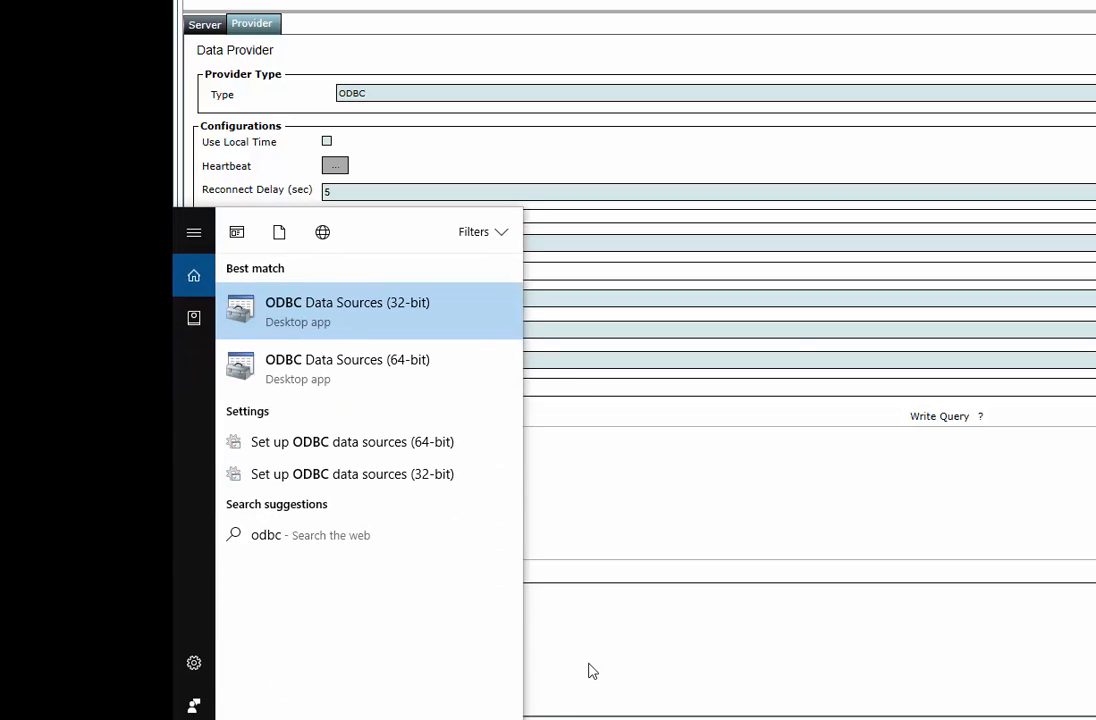
{"action": "left_click", "coordinate": [363, 374]}
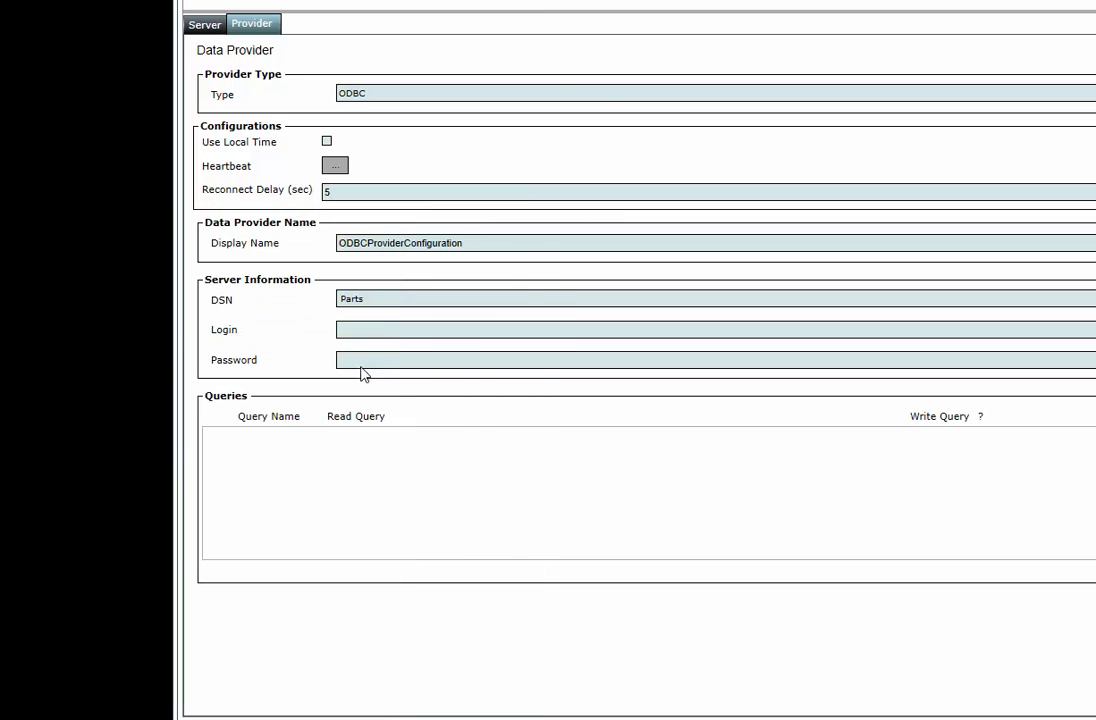
{"action": "left_click_drag", "start_coordinate": [912, 60], "coordinate": [583, 203]}
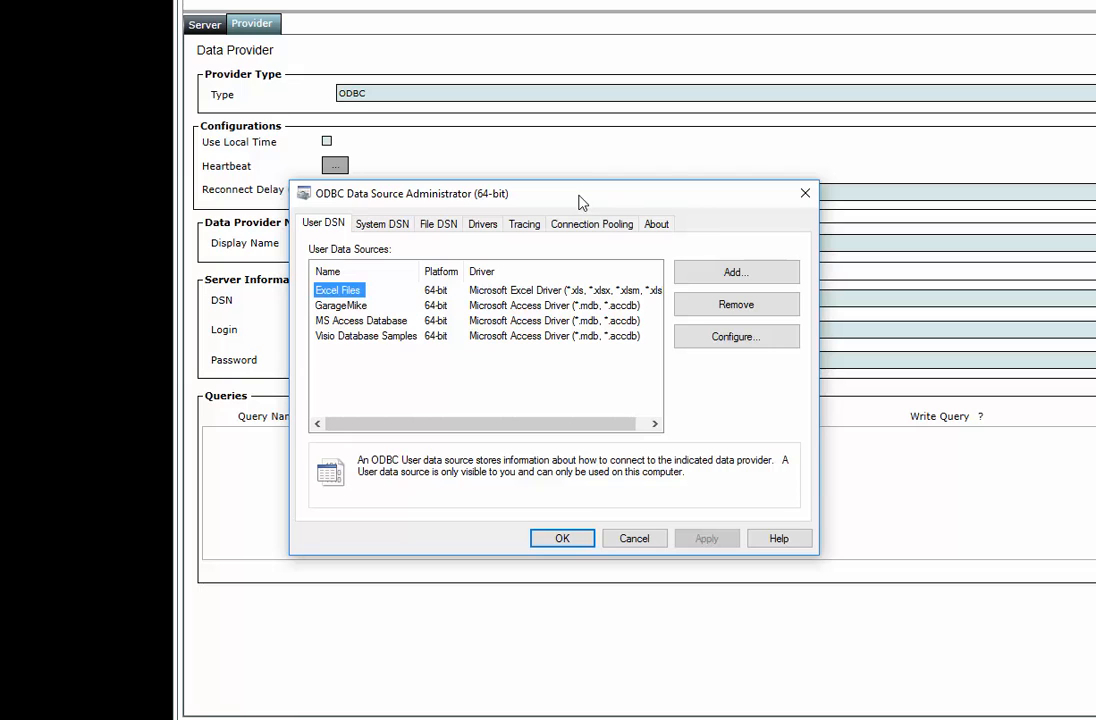
{"action": "left_click", "coordinate": [398, 230]}
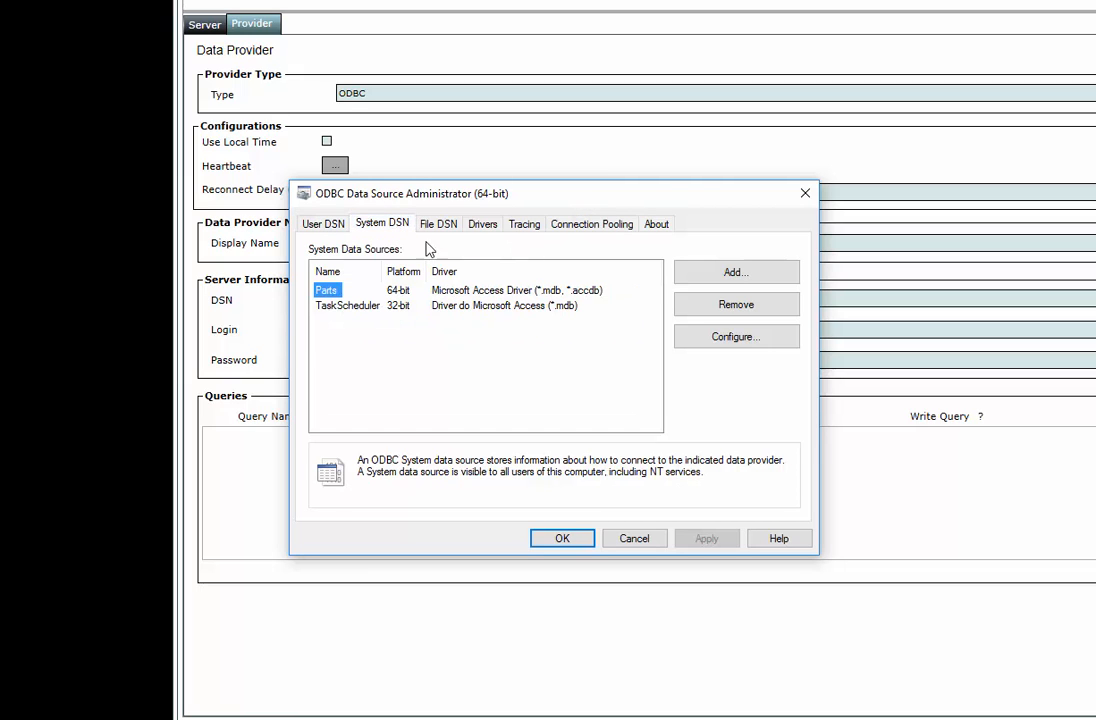
{"action": "left_click", "coordinate": [728, 276]}
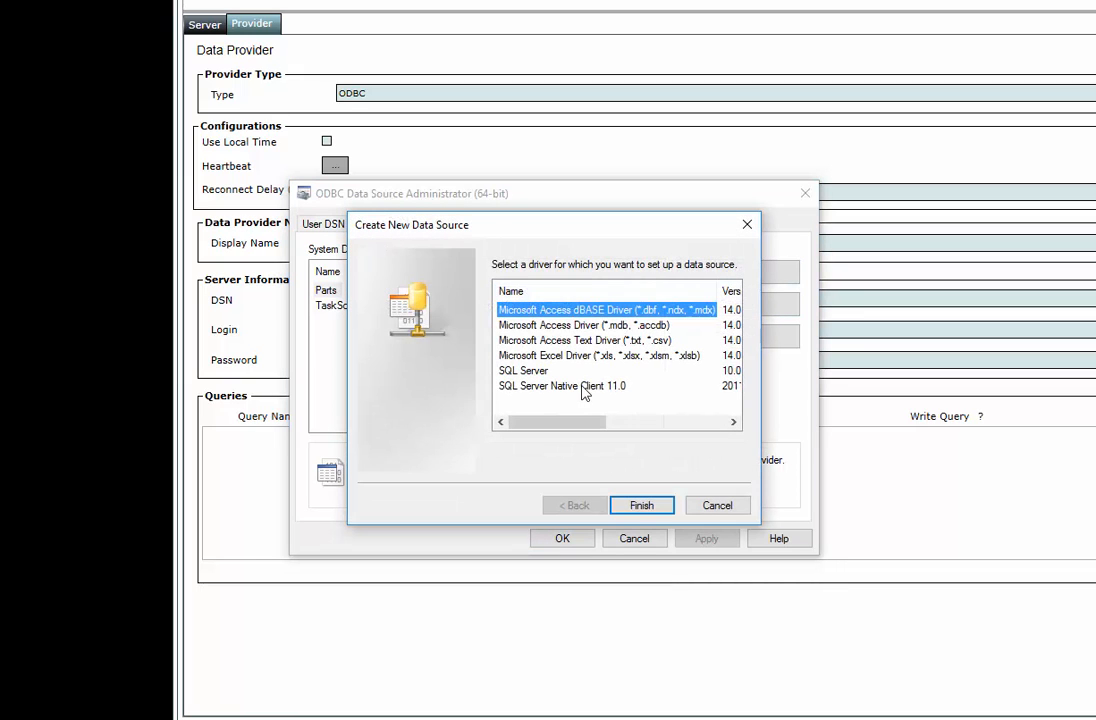
{"action": "left_click", "coordinate": [600, 326]}
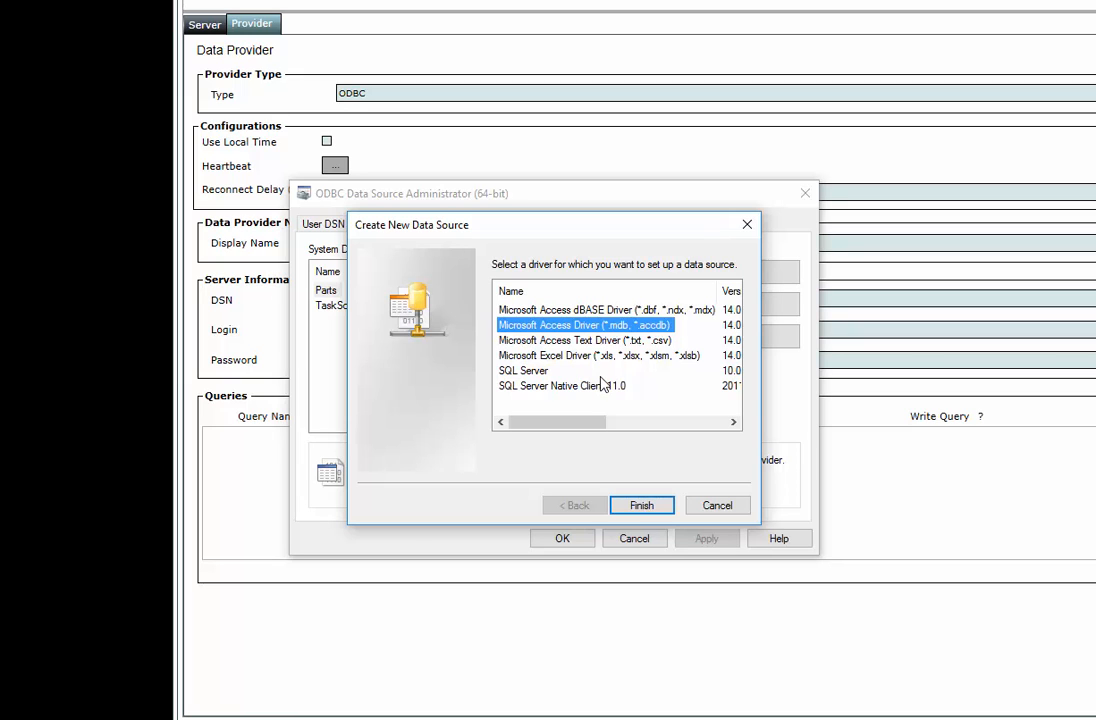
{"action": "left_click", "coordinate": [639, 505]}
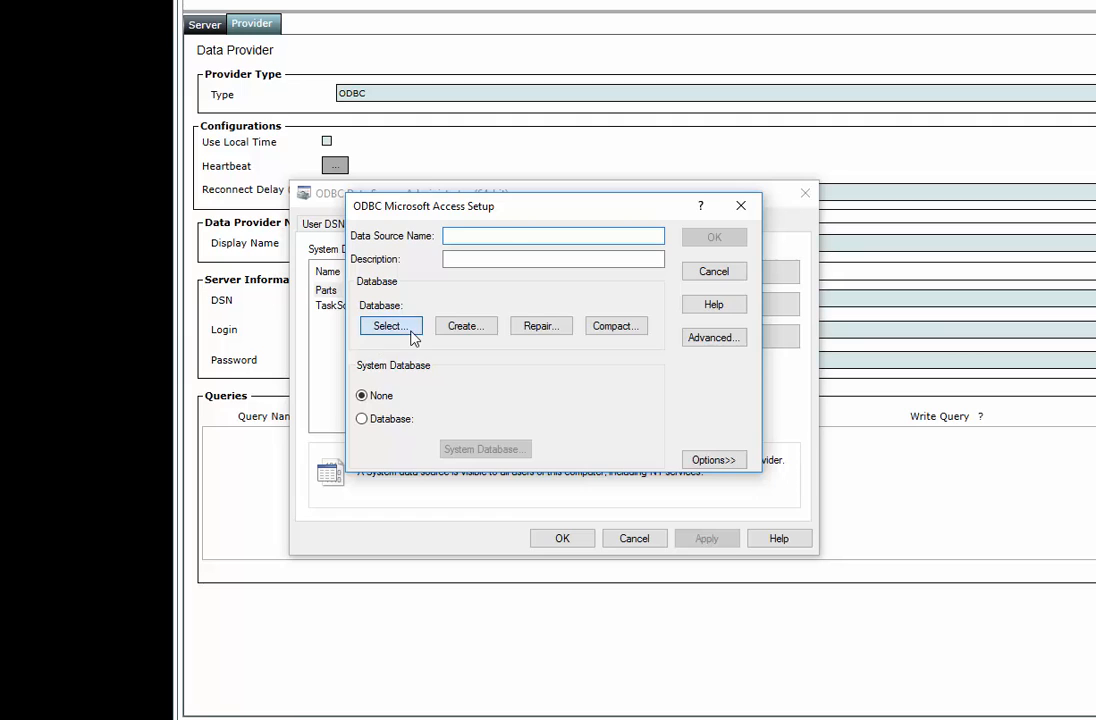
{"action": "left_click", "coordinate": [408, 329]}
{"action": "left_click", "coordinate": [686, 305]}
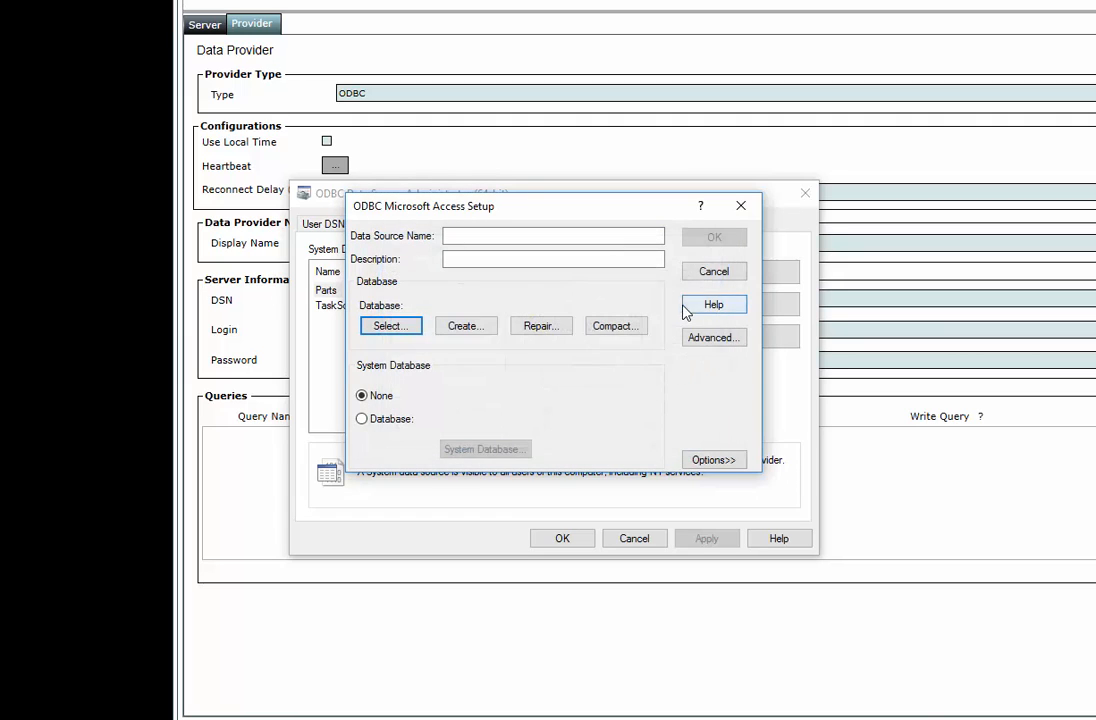
{"action": "left_click", "coordinate": [698, 280]}
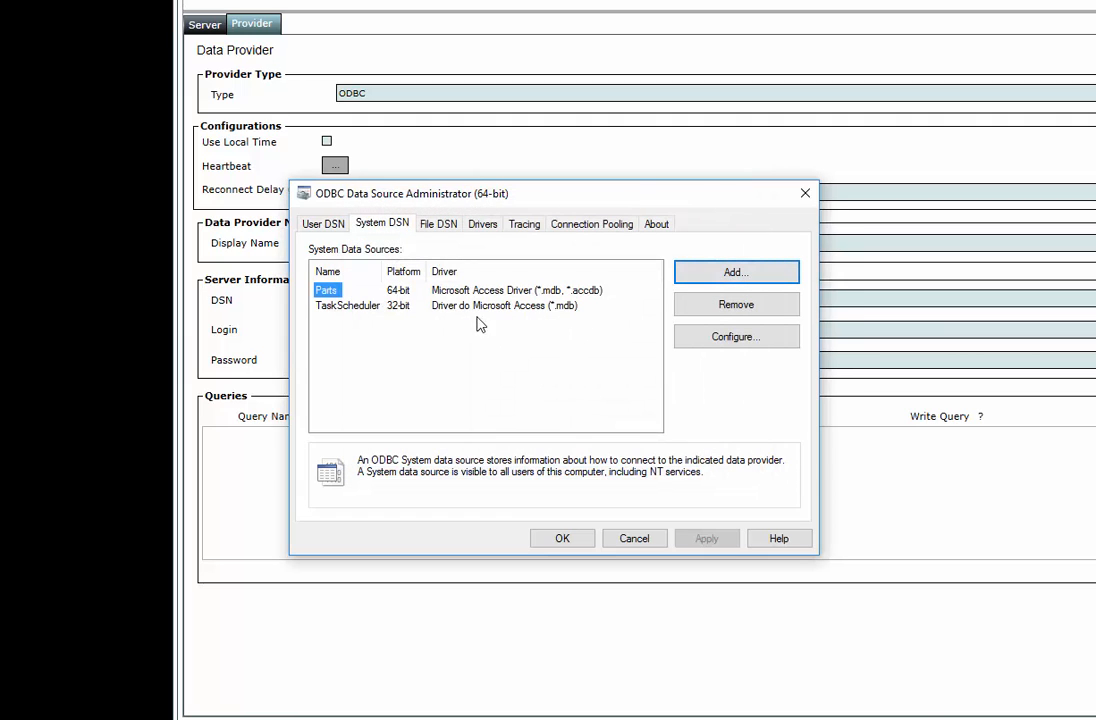
Compare the user and system data sources, select the Parts system source, and close the ODBC administrator without changes
{"action": "left_click", "coordinate": [383, 228]}
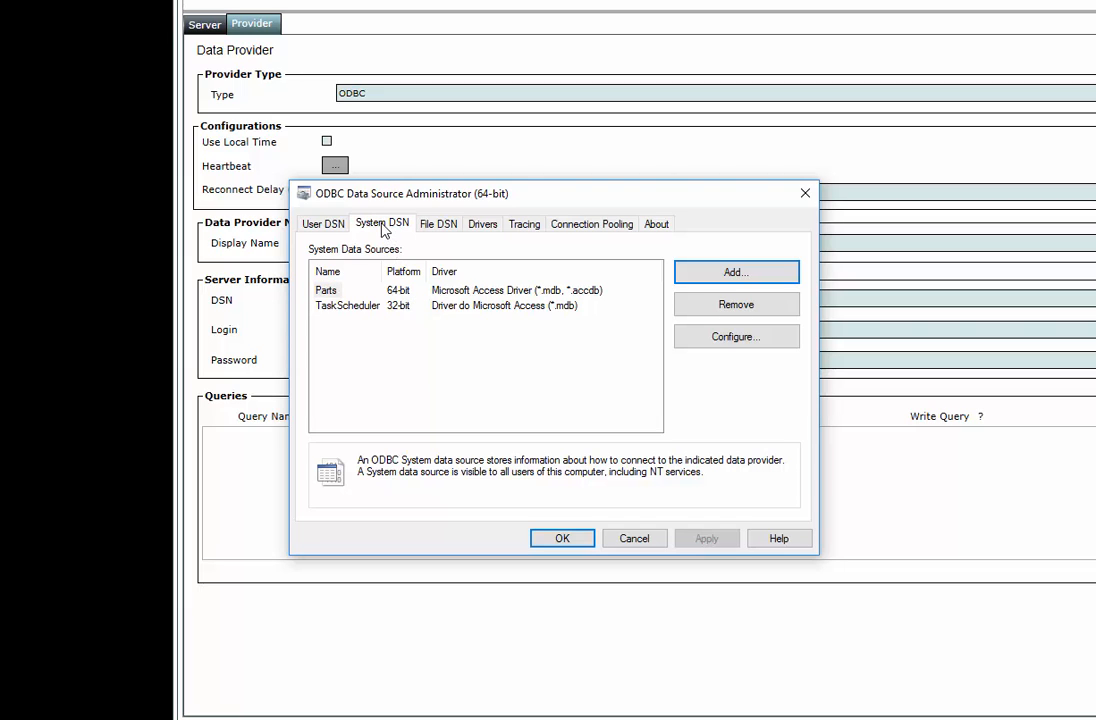
{"action": "left_click", "coordinate": [322, 224]}
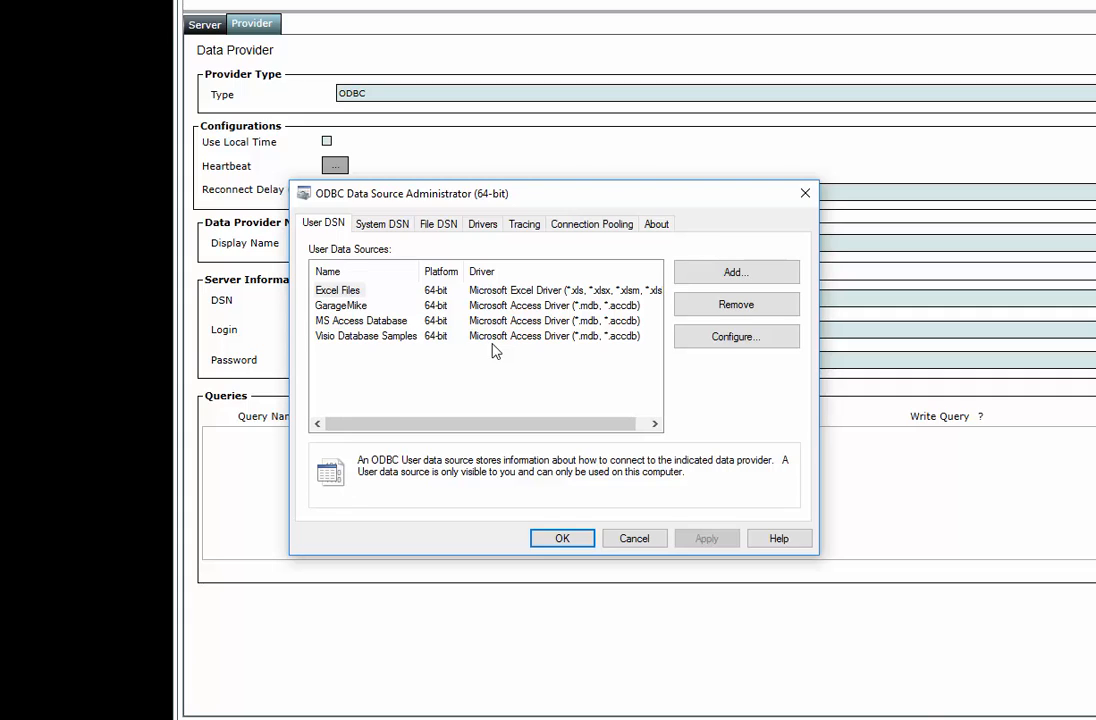
{"action": "left_click", "coordinate": [384, 226]}
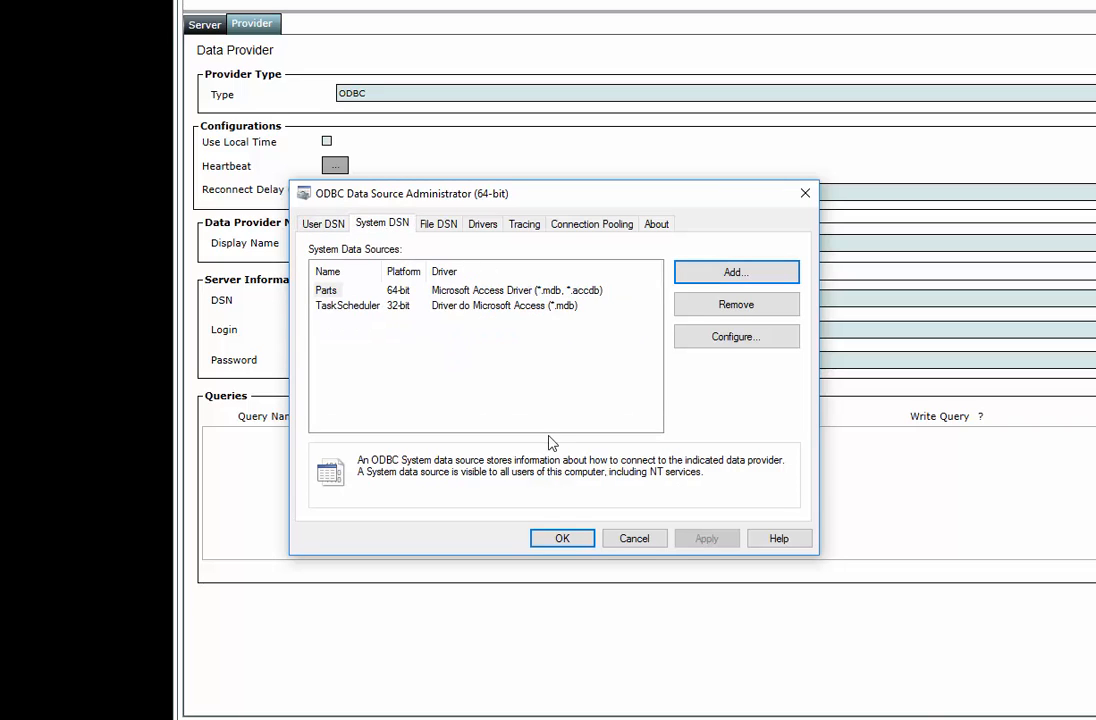
{"action": "left_click", "coordinate": [327, 291]}
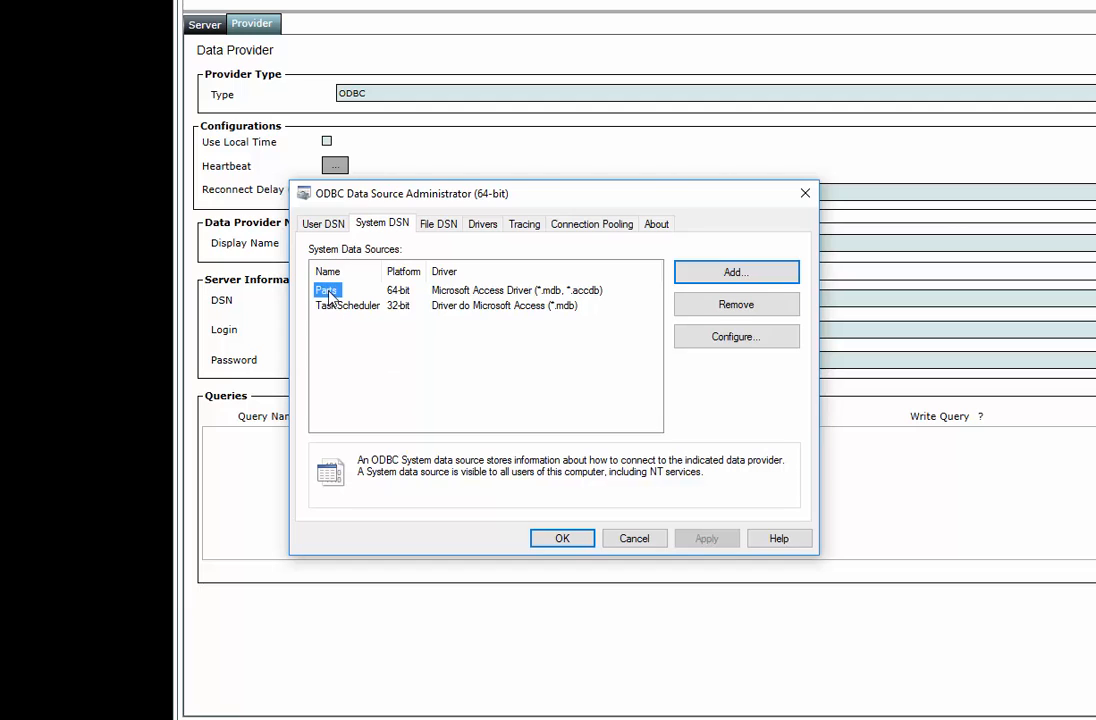
{"action": "left_click", "coordinate": [631, 539]}
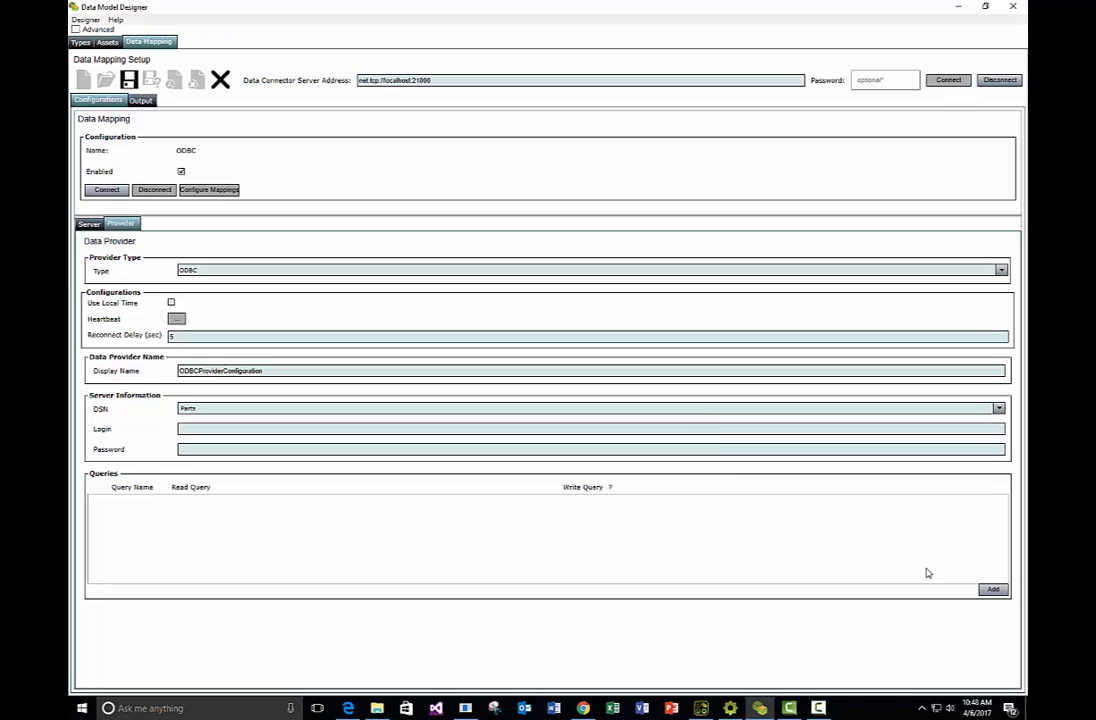
Add a query to the ODBC provider and build it as "Select first(cost) from Parts" in the Query Builder
{"action": "left_click", "coordinate": [988, 589]}
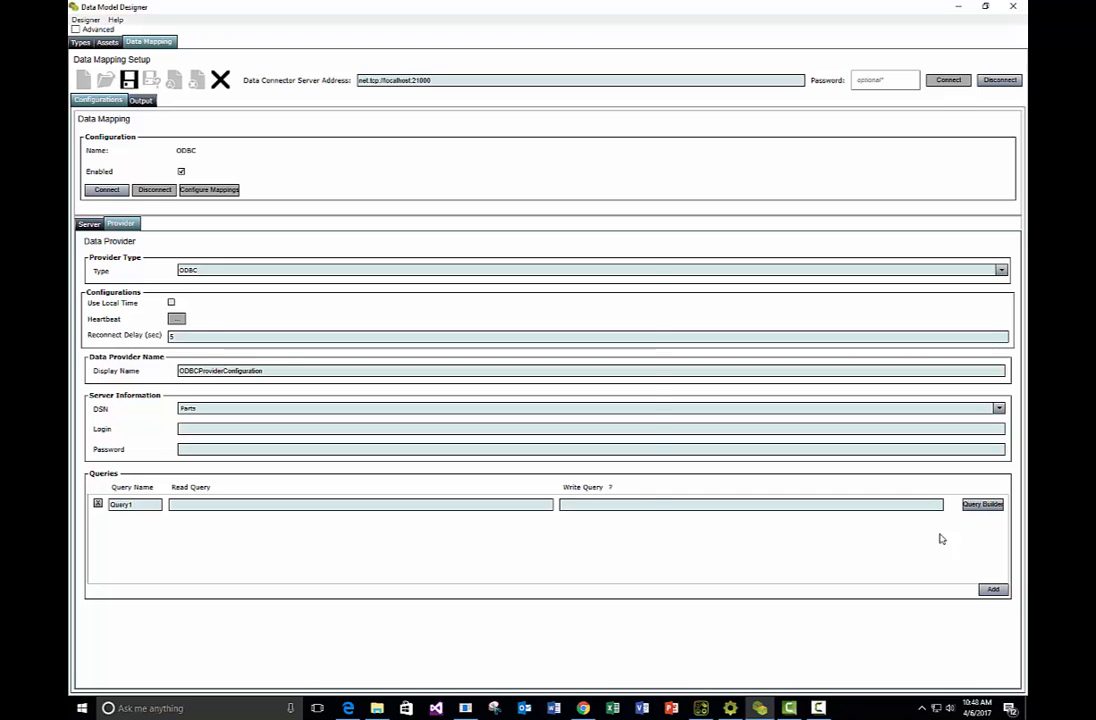
{"action": "left_click", "coordinate": [982, 504]}
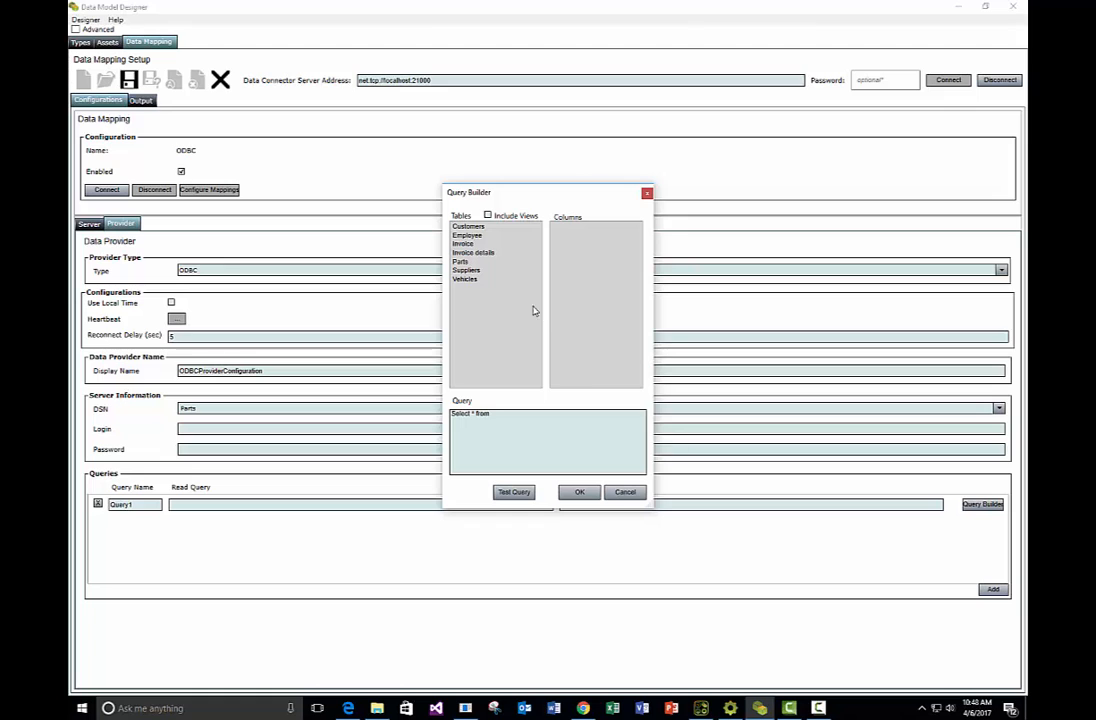
{"action": "left_click", "coordinate": [461, 262]}
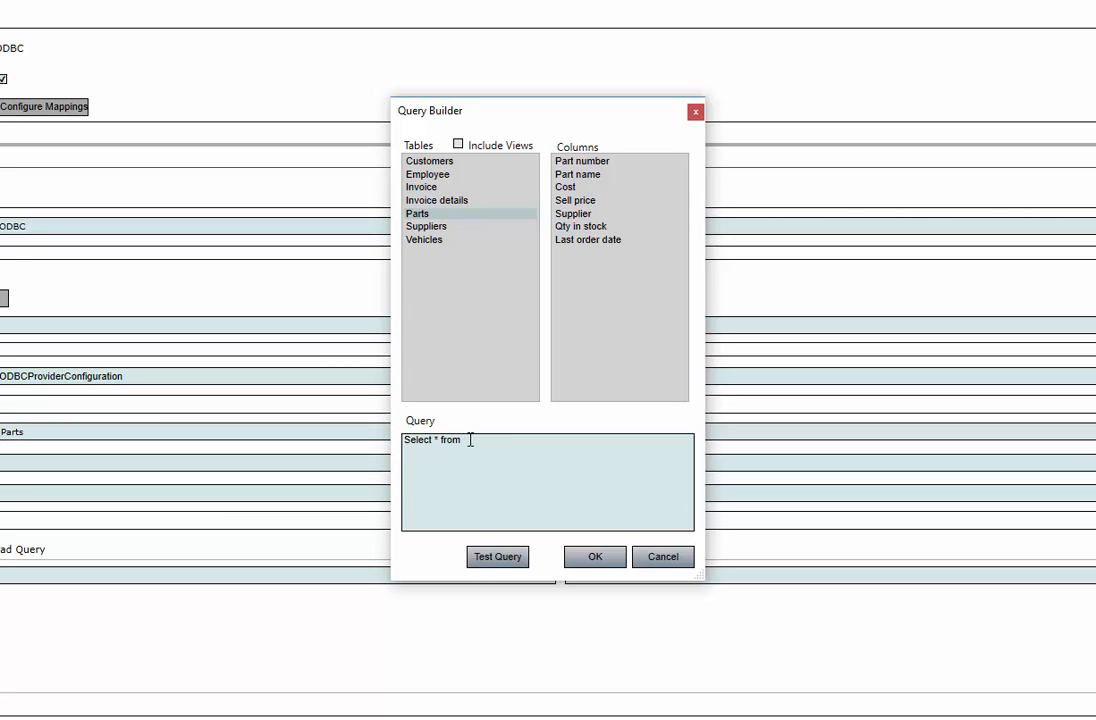
{"action": "left_click_drag", "start_coordinate": [470, 440], "coordinate": [433, 440]}
{"action": "type", "text": "first(cost) from"}
{"action": "double_click", "coordinate": [512, 214]}
Test the cost query and accept it as the read query of Query1
{"action": "left_click", "coordinate": [503, 560]}
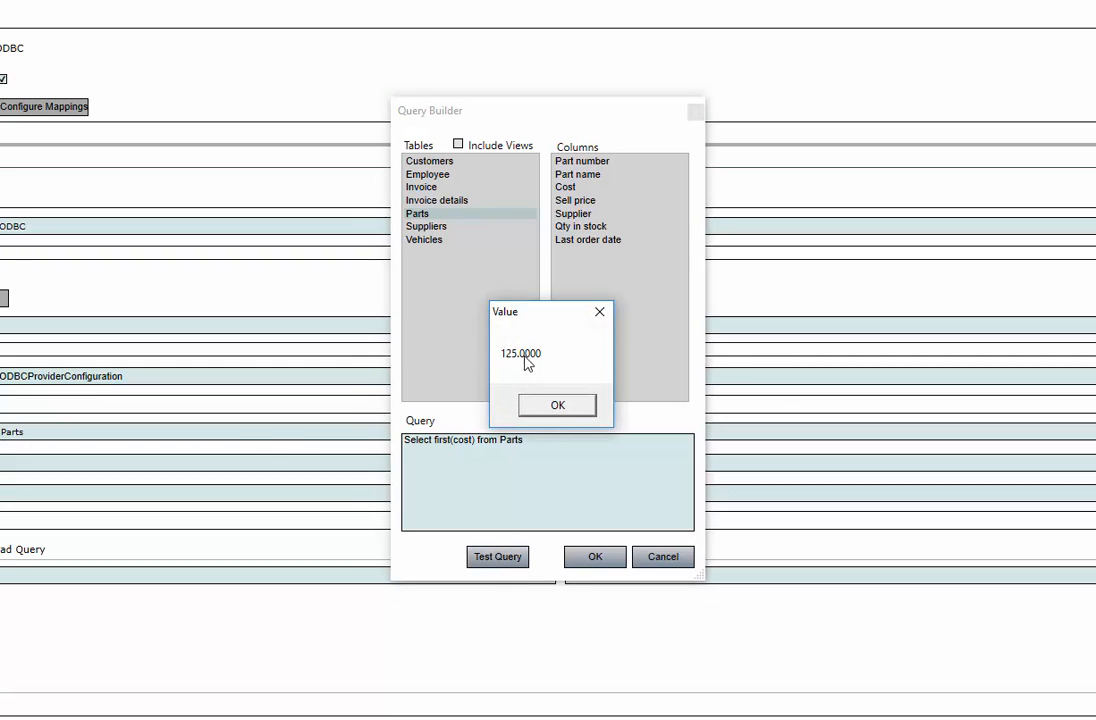
{"action": "left_click", "coordinate": [568, 407]}
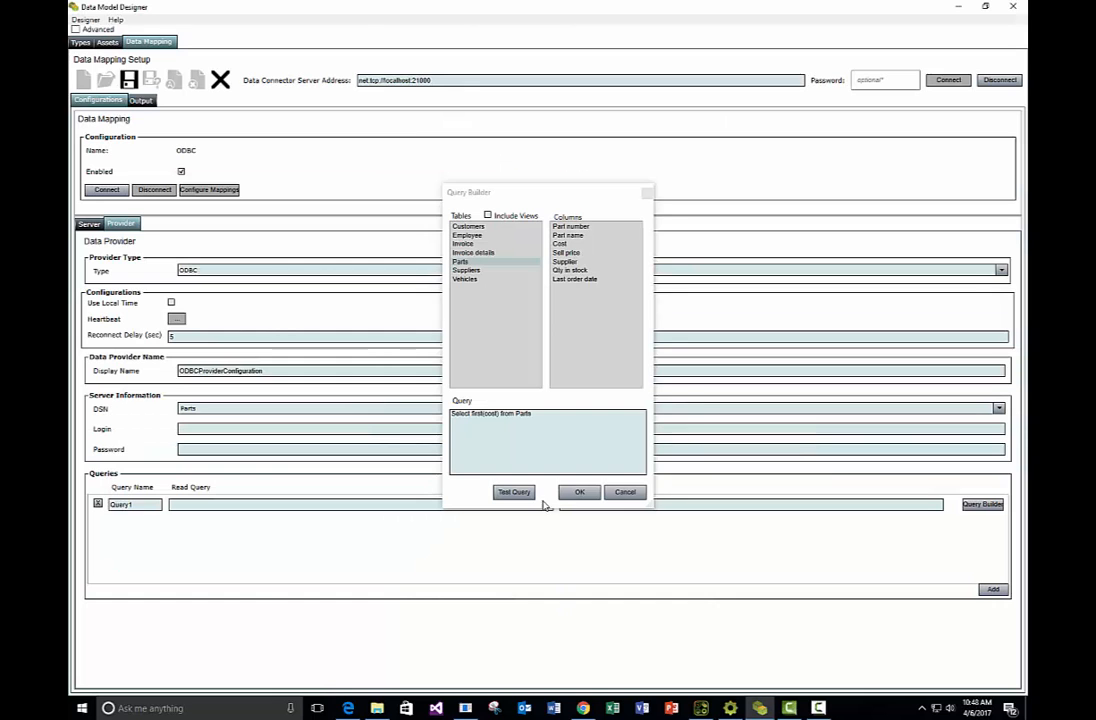
{"action": "left_click", "coordinate": [595, 556]}
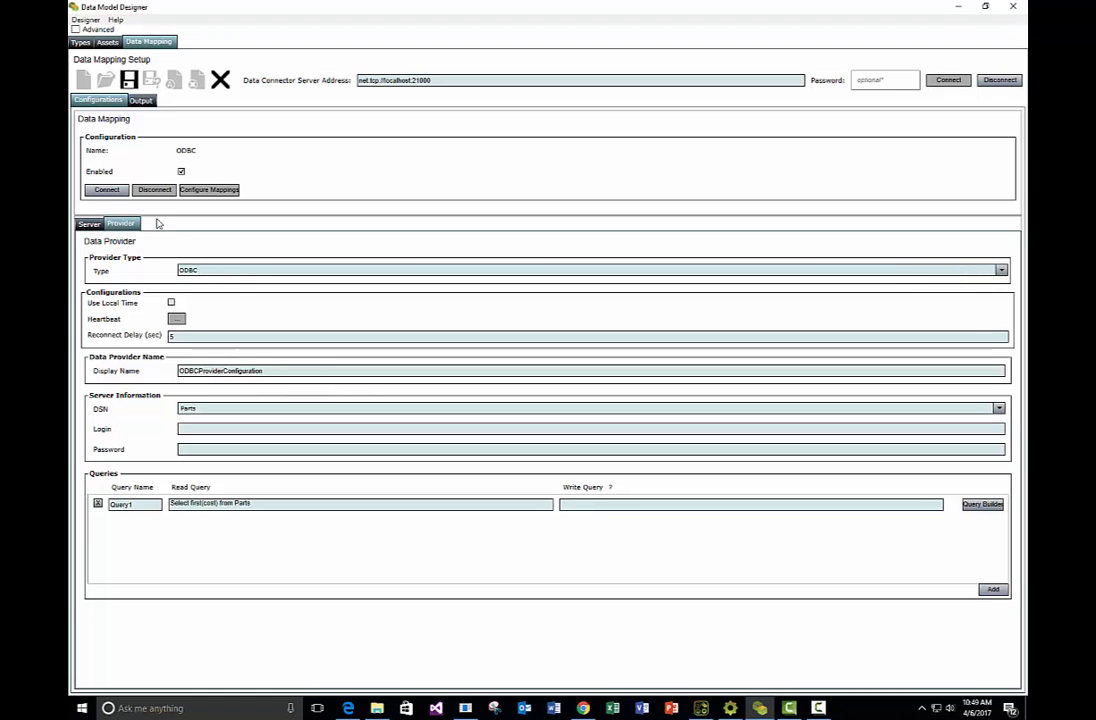
Connect the ODBC configuration and open its mapping configuration
{"action": "left_click", "coordinate": [107, 189]}
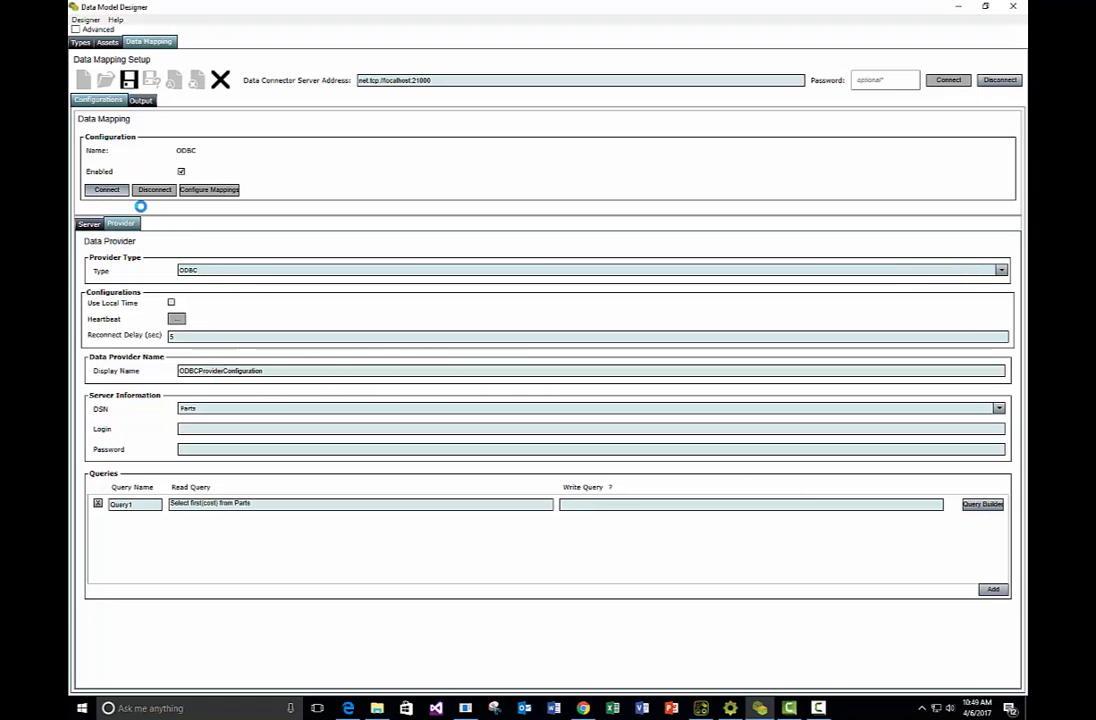
{"action": "left_click", "coordinate": [212, 190]}
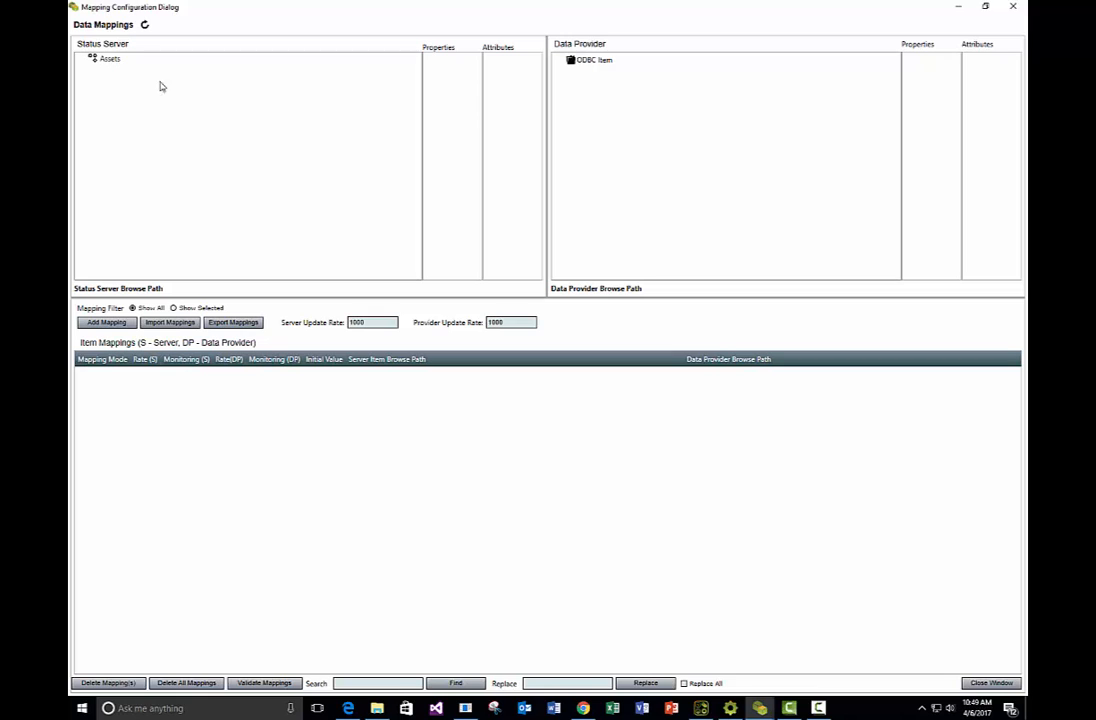
Choose the Value attribute of Condenser Part's Cost as the server item and Query1 of ODBC Item as the provider property
{"action": "double_click", "coordinate": [100, 58]}
{"action": "double_click", "coordinate": [119, 67]}
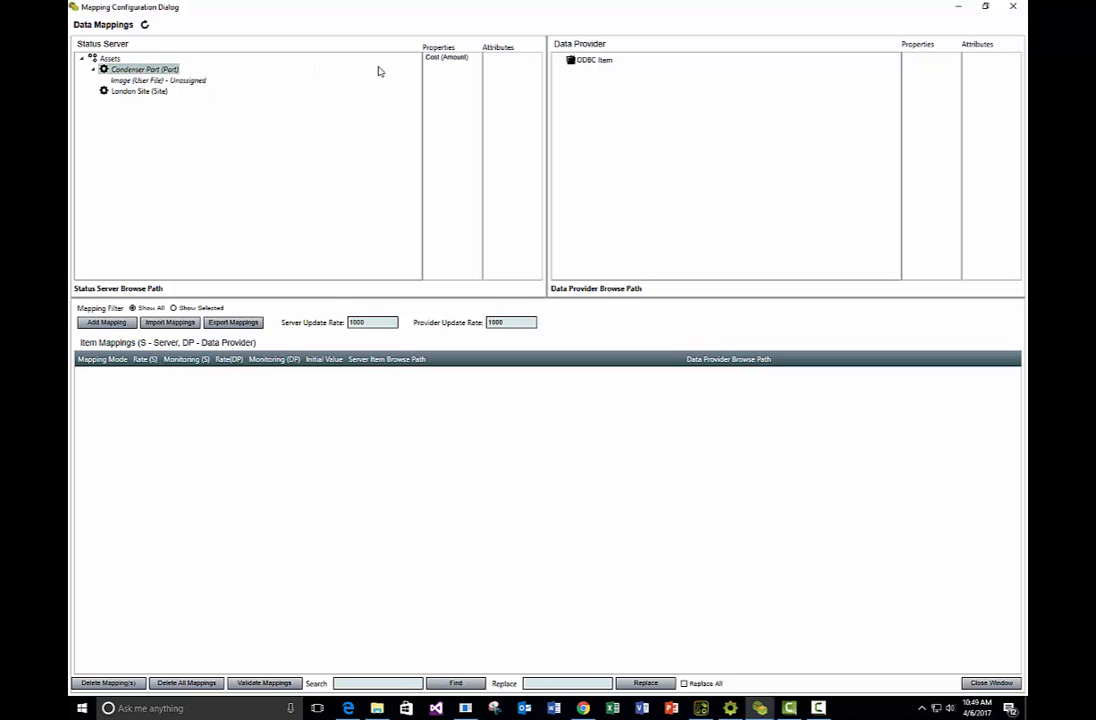
{"action": "left_click", "coordinate": [593, 62]}
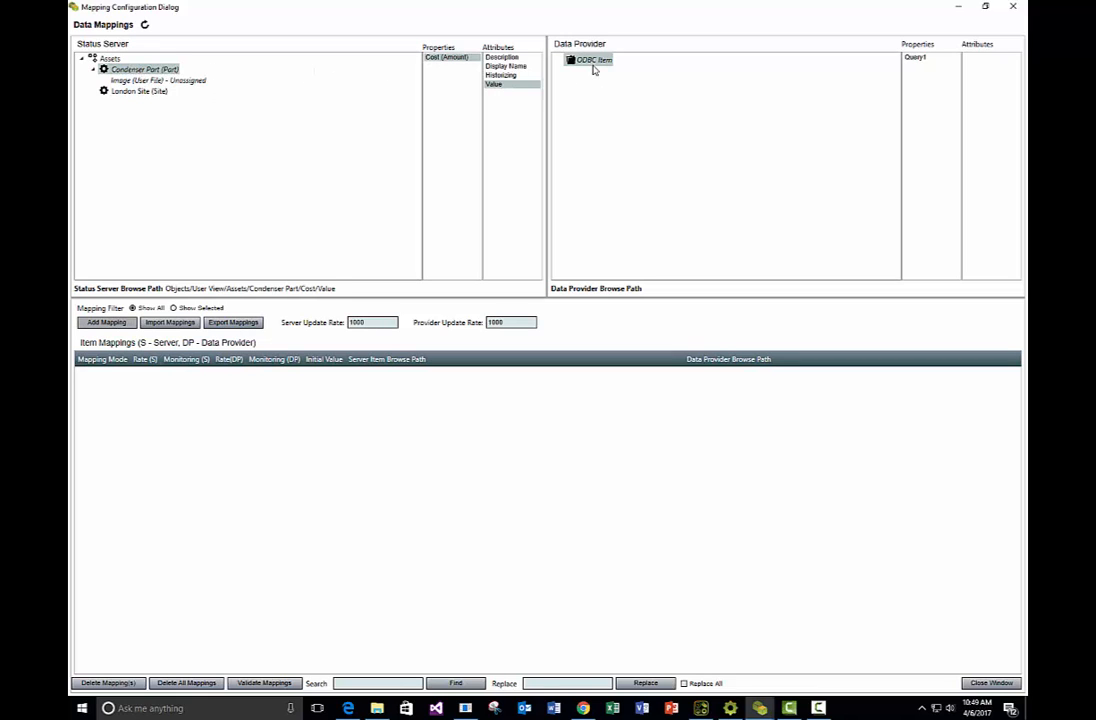
{"action": "left_click", "coordinate": [917, 60]}
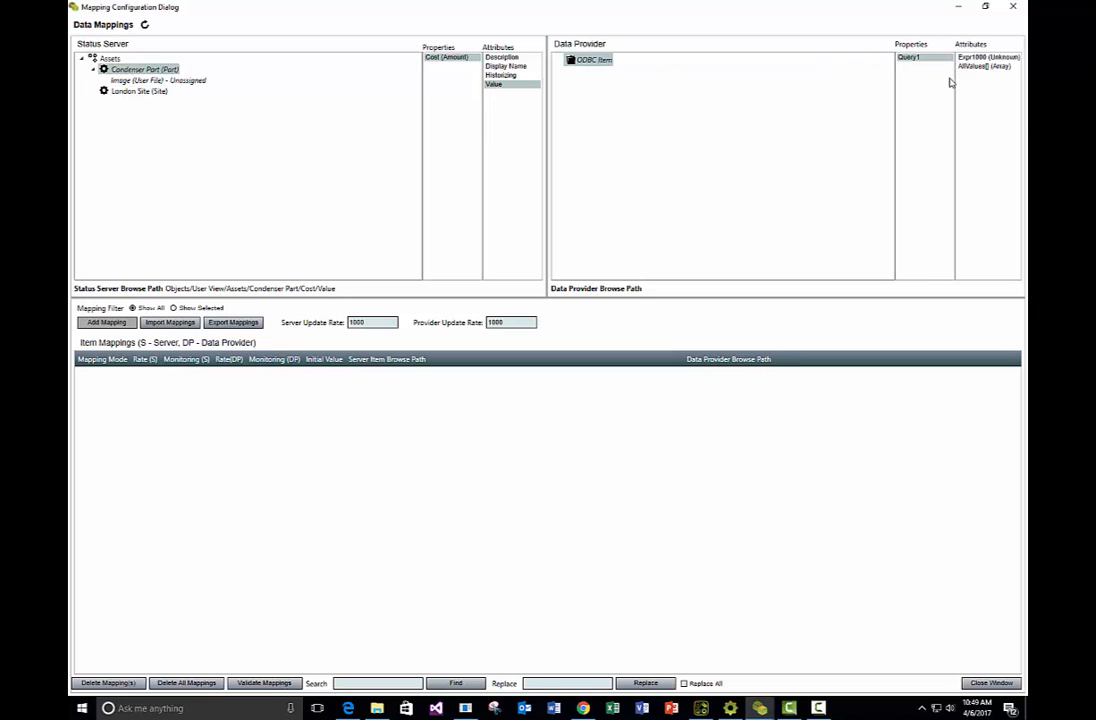
Compare Query1's Expr1000 and AllValues[] attributes and select Expr1000 as the provider item
{"action": "left_click", "coordinate": [973, 58]}
{"action": "left_click", "coordinate": [974, 67]}
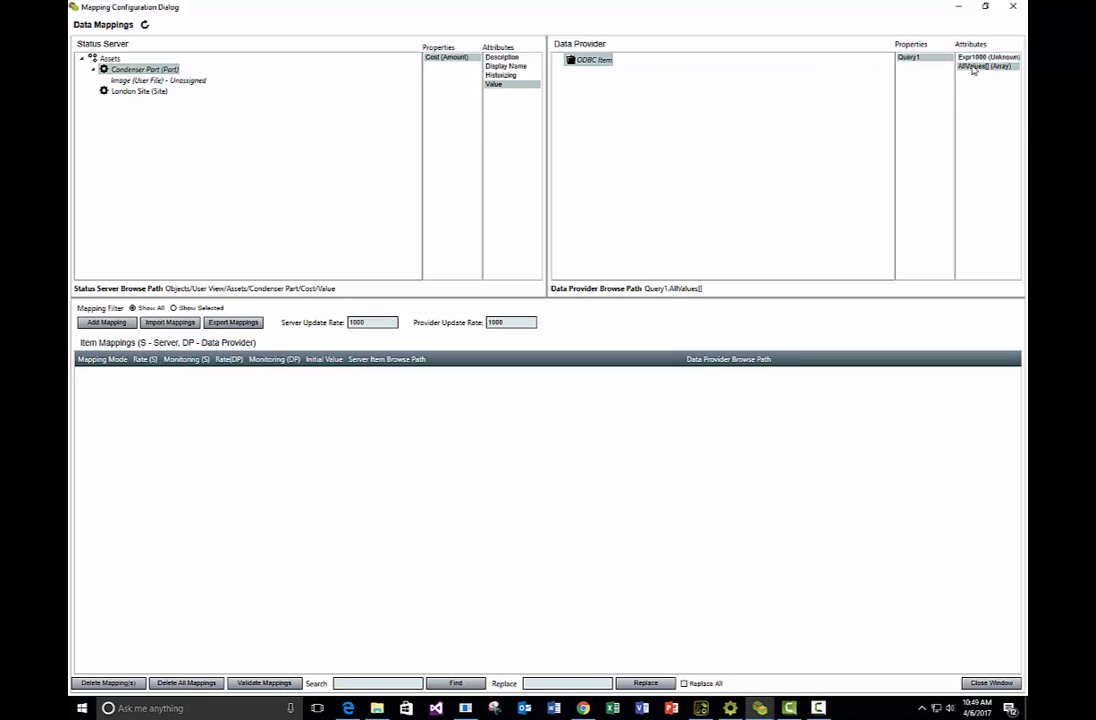
{"action": "left_click", "coordinate": [990, 59]}
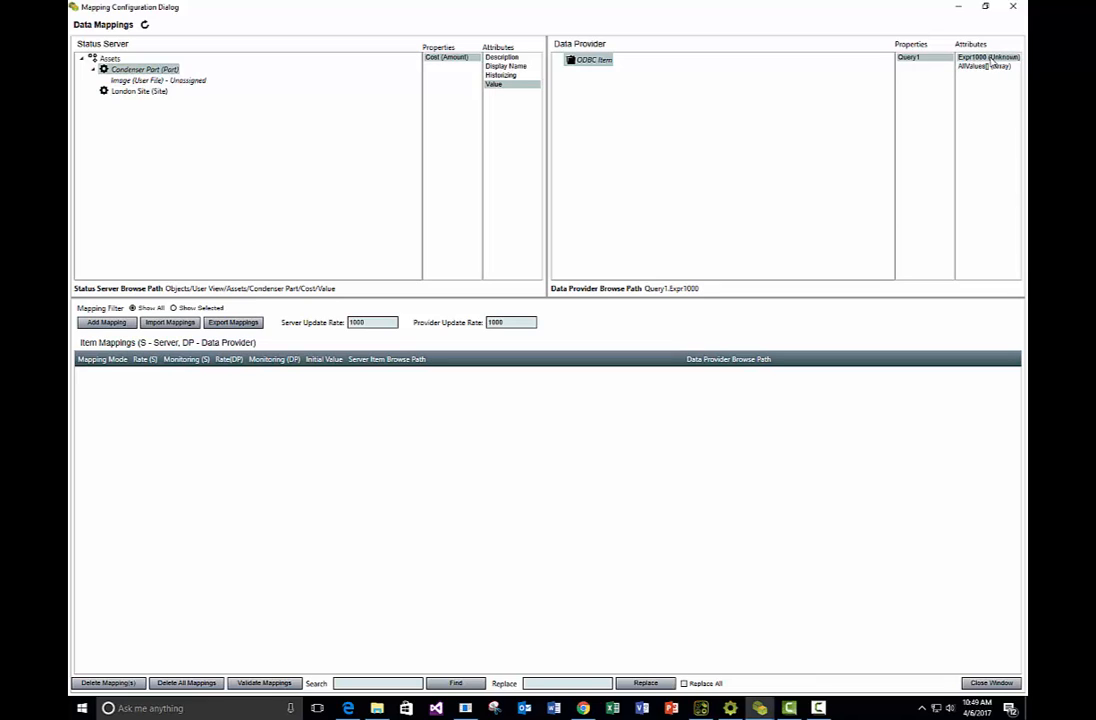
{"action": "left_click", "coordinate": [988, 66]}
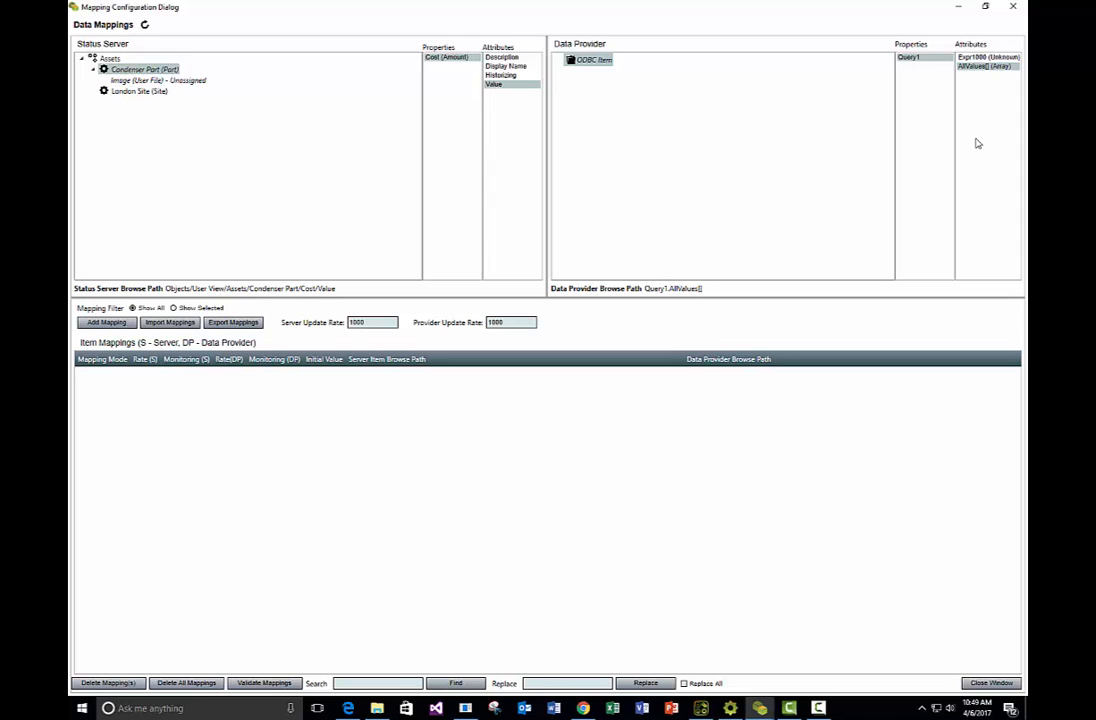
{"action": "left_click", "coordinate": [966, 58]}
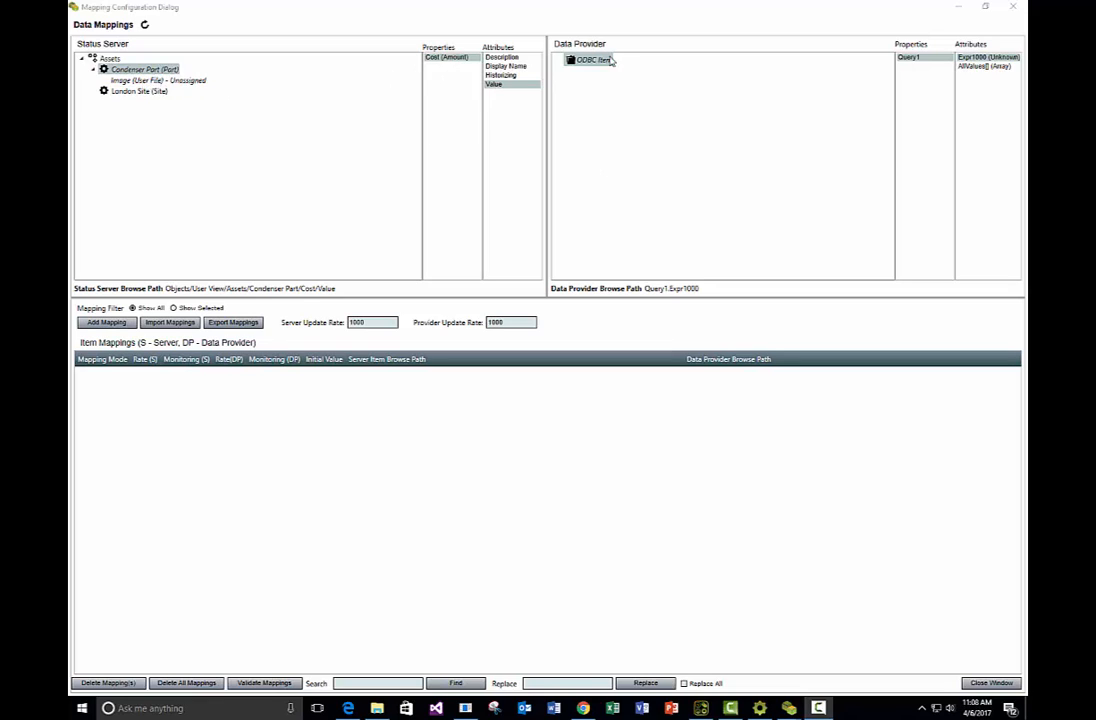
{"action": "left_click", "coordinate": [970, 68]}
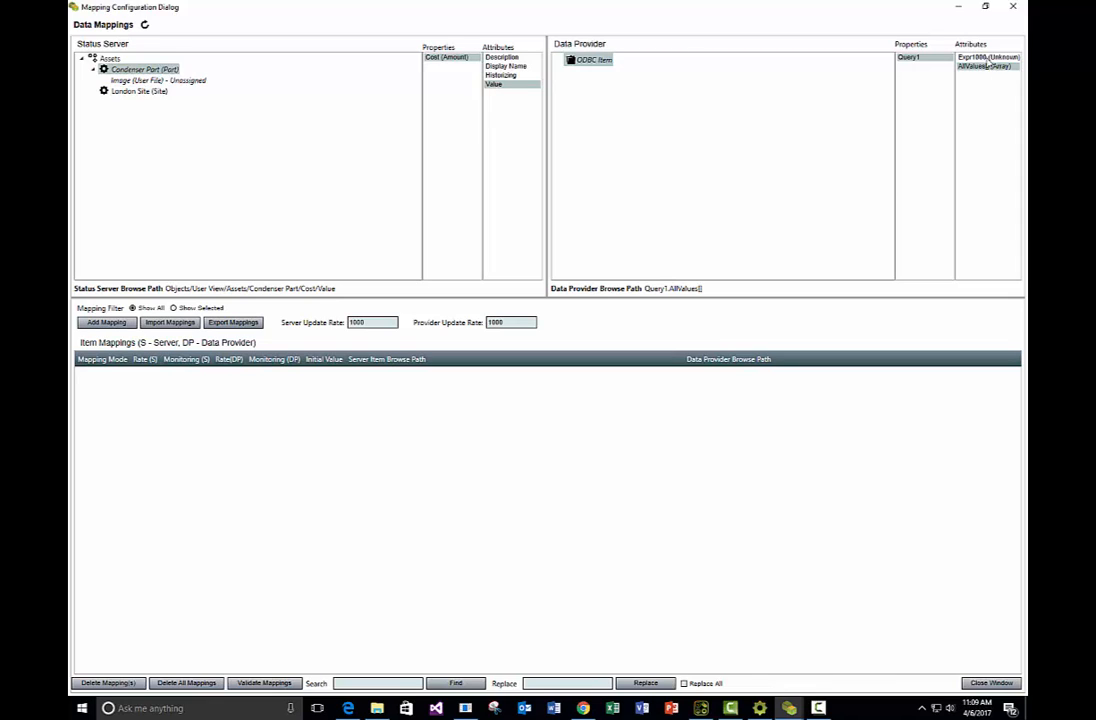
{"action": "left_click", "coordinate": [988, 58]}
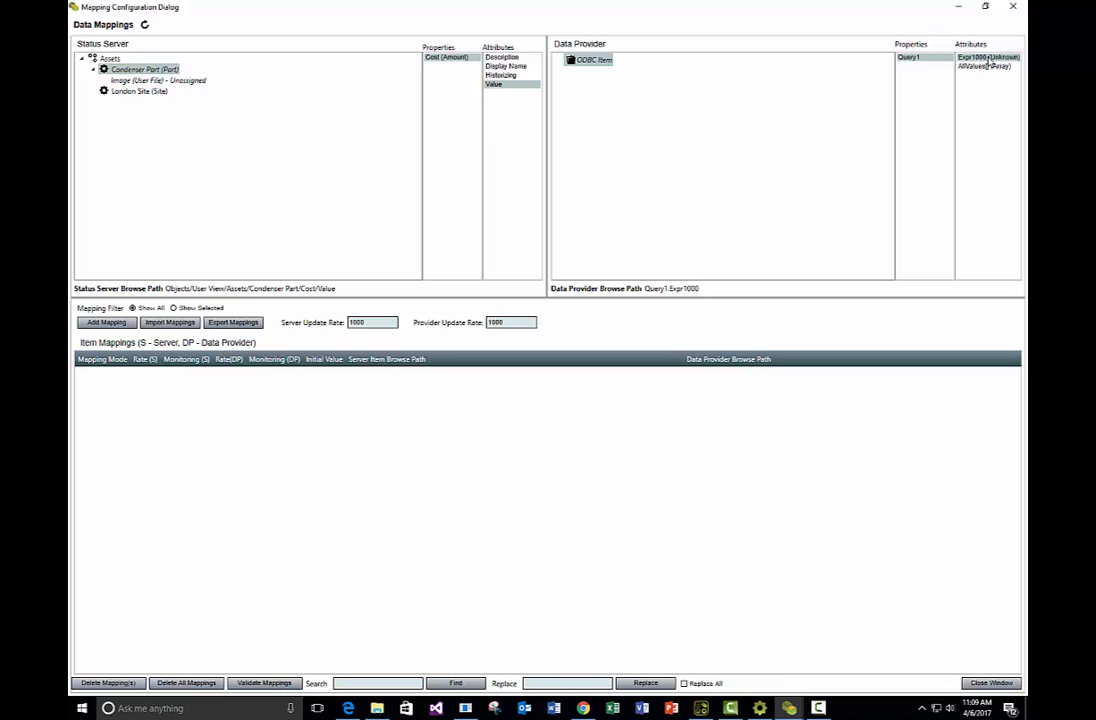
Add a ToServer mapping from Query1.Expr1000 to Condenser Part's Cost value and close the mapping configuration
{"action": "right_click", "coordinate": [591, 61]}
{"action": "left_click", "coordinate": [640, 71]}
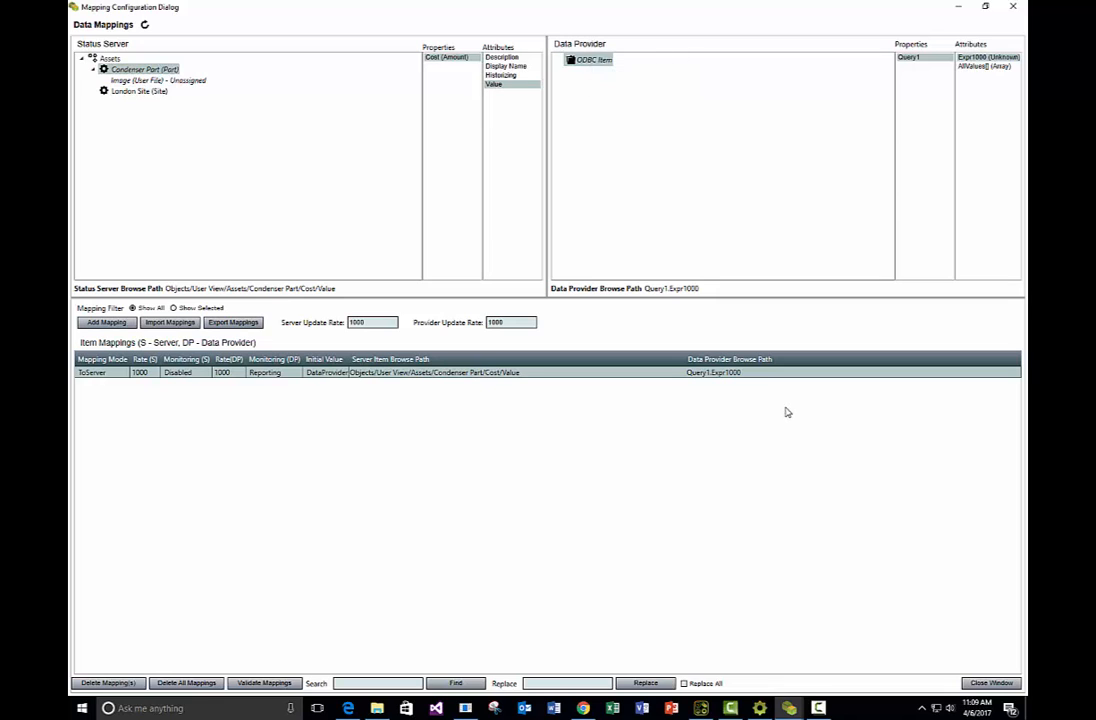
{"action": "left_click", "coordinate": [990, 682]}
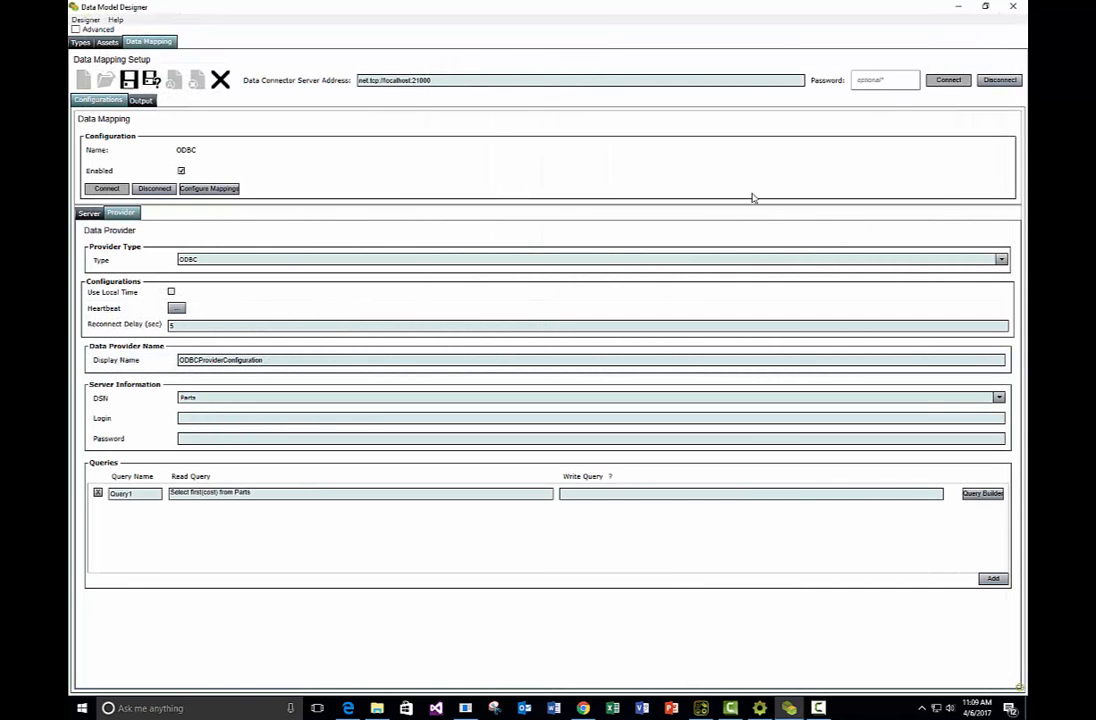
Arrange the Data Model Designer alongside the Status Enterprise Model Browser and save the ODBC data mapping configuration
{"action": "left_click", "coordinate": [985, 6]}
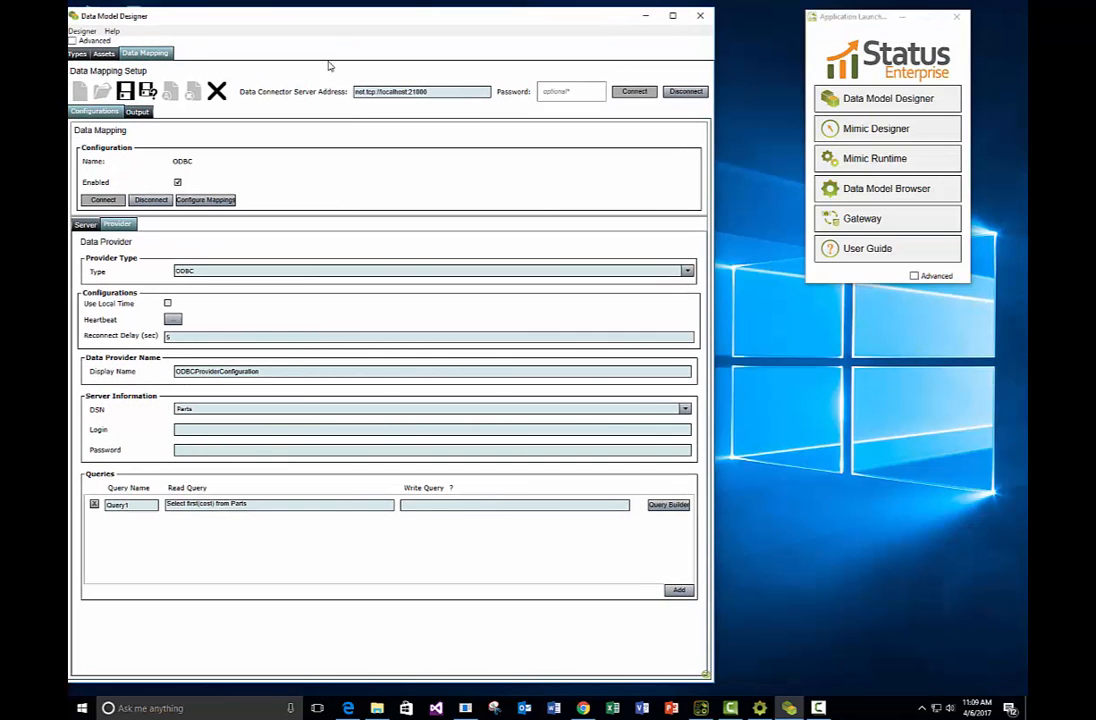
{"action": "mouse_move", "coordinate": [330, 22]}
{"action": "left_mouse_down"}
{"action": "mouse_move", "coordinate": [357, 22]}
{"action": "mouse_move", "coordinate": [342, 20]}
{"action": "left_mouse_up"}
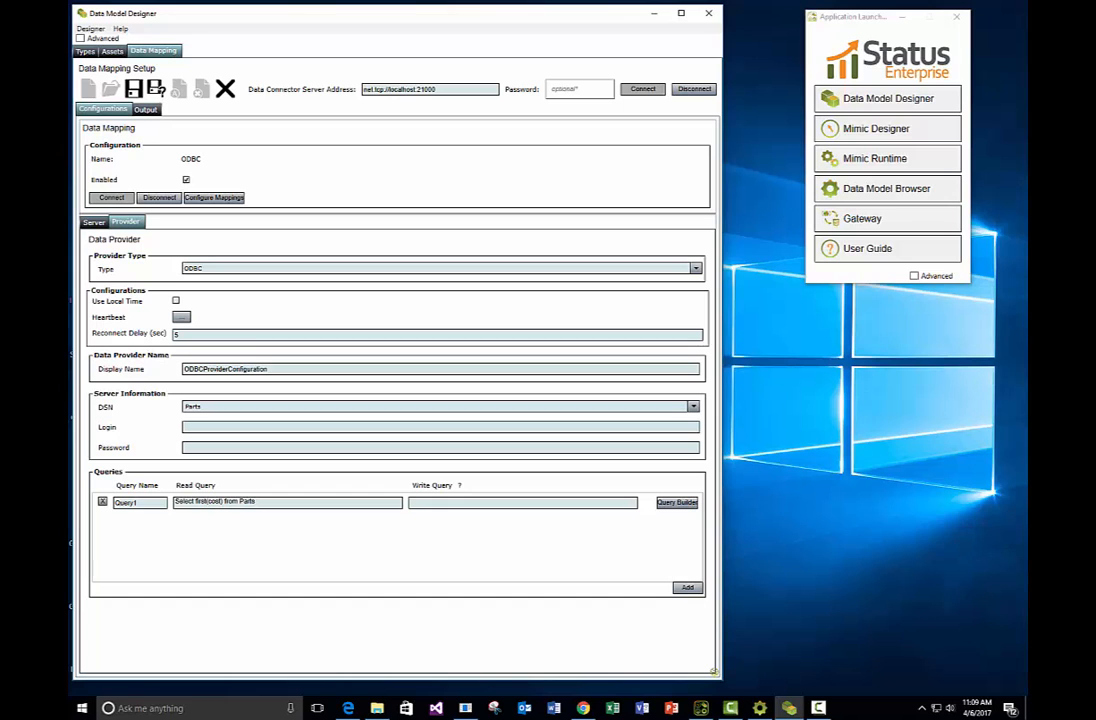
{"action": "left_click", "coordinate": [760, 708]}
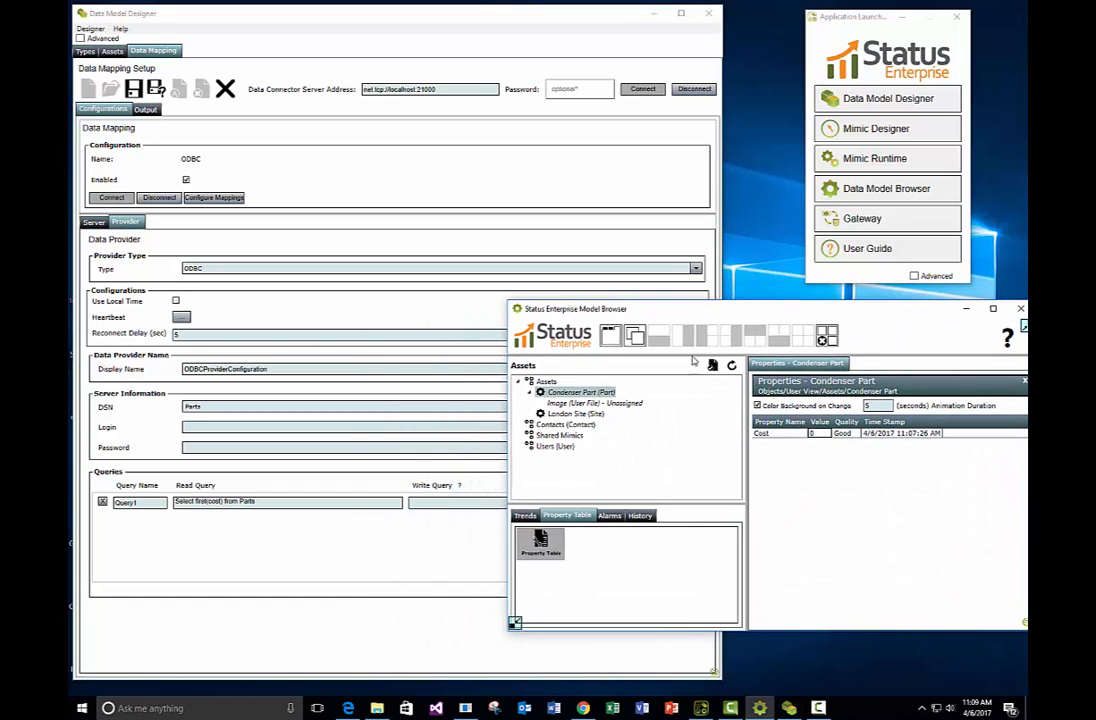
{"action": "left_click", "coordinate": [536, 181]}
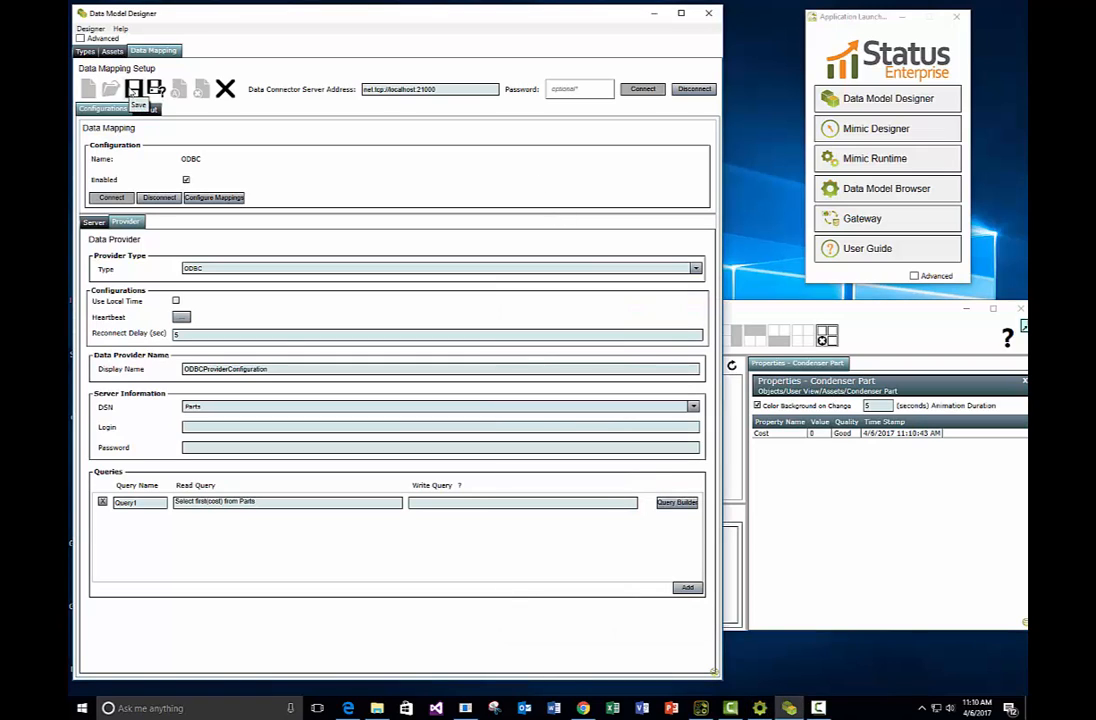
{"action": "left_click", "coordinate": [134, 90]}
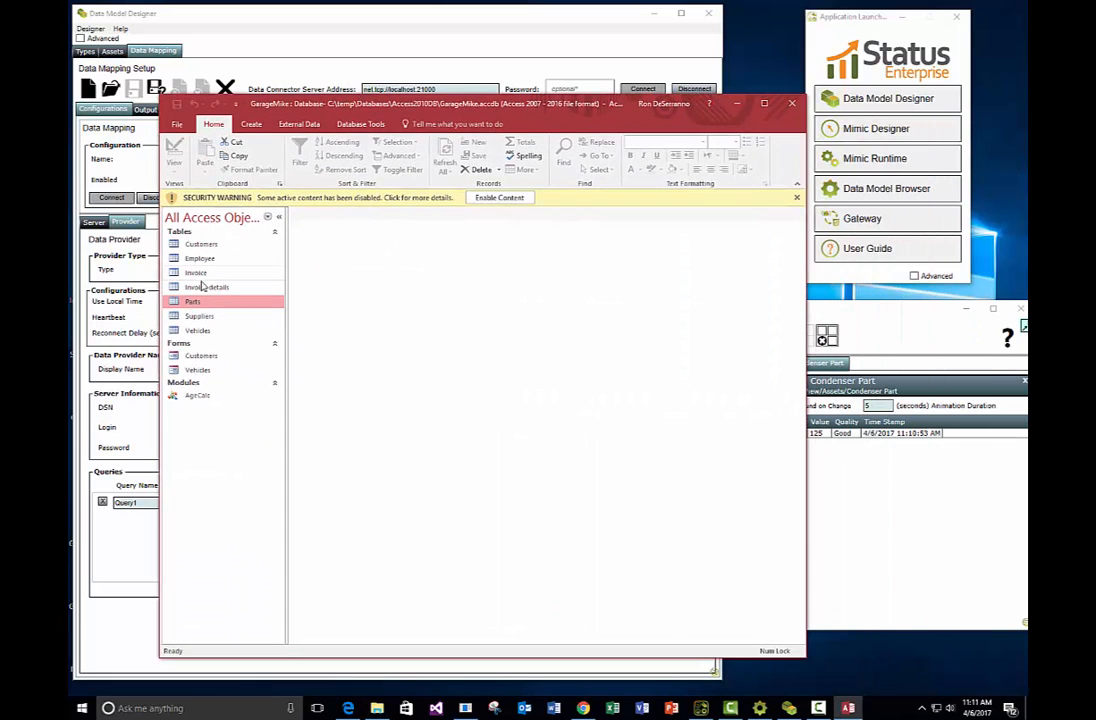
In the GarageMike Access database, set Battery 12V's cost in the Parts table to $225.00, save it, and bring the Model Browser forward
{"action": "double_click", "coordinate": [194, 301]}
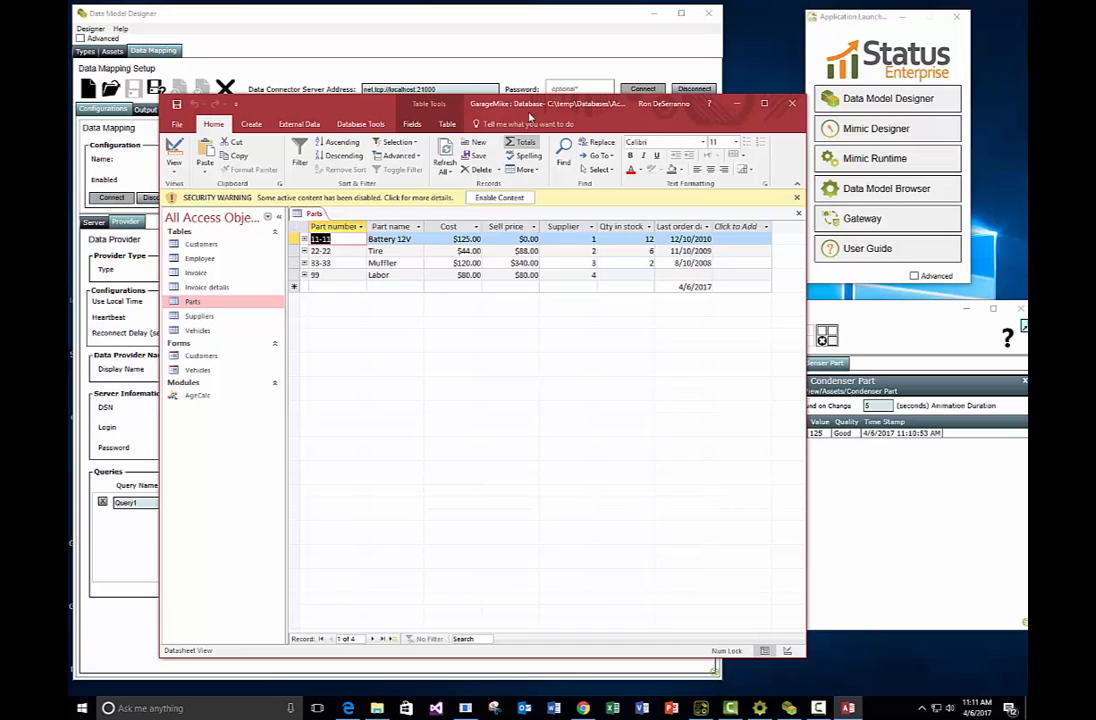
{"action": "left_click_drag", "start_coordinate": [530, 117], "coordinate": [450, 274]}
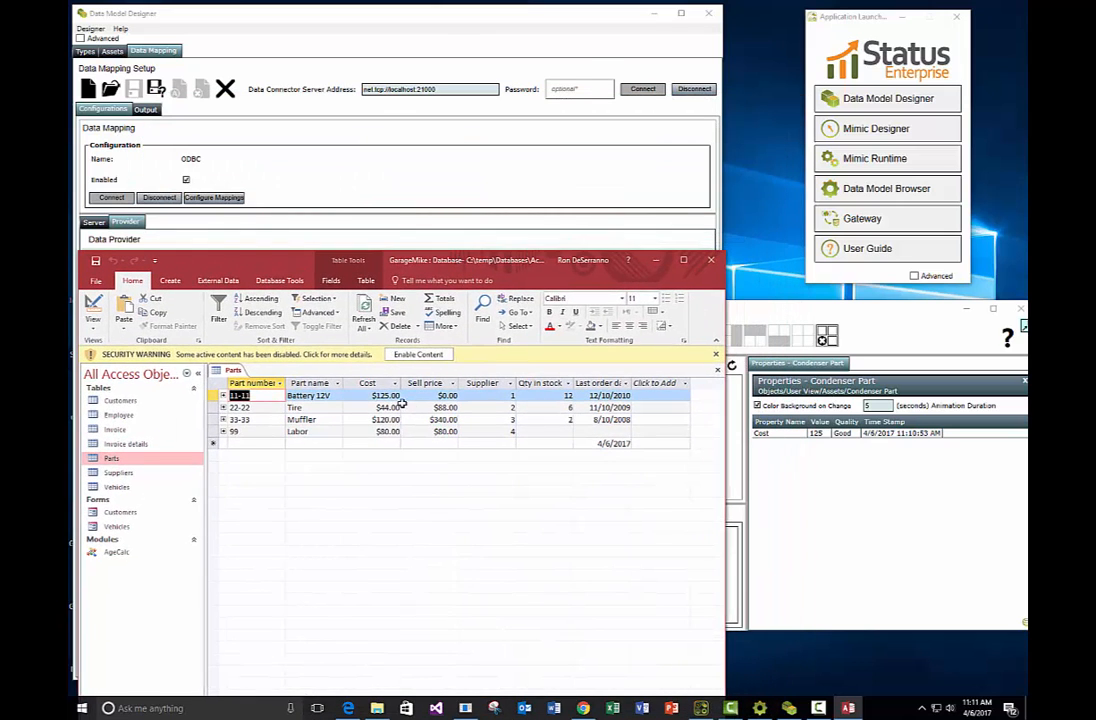
{"action": "left_click", "coordinate": [397, 396]}
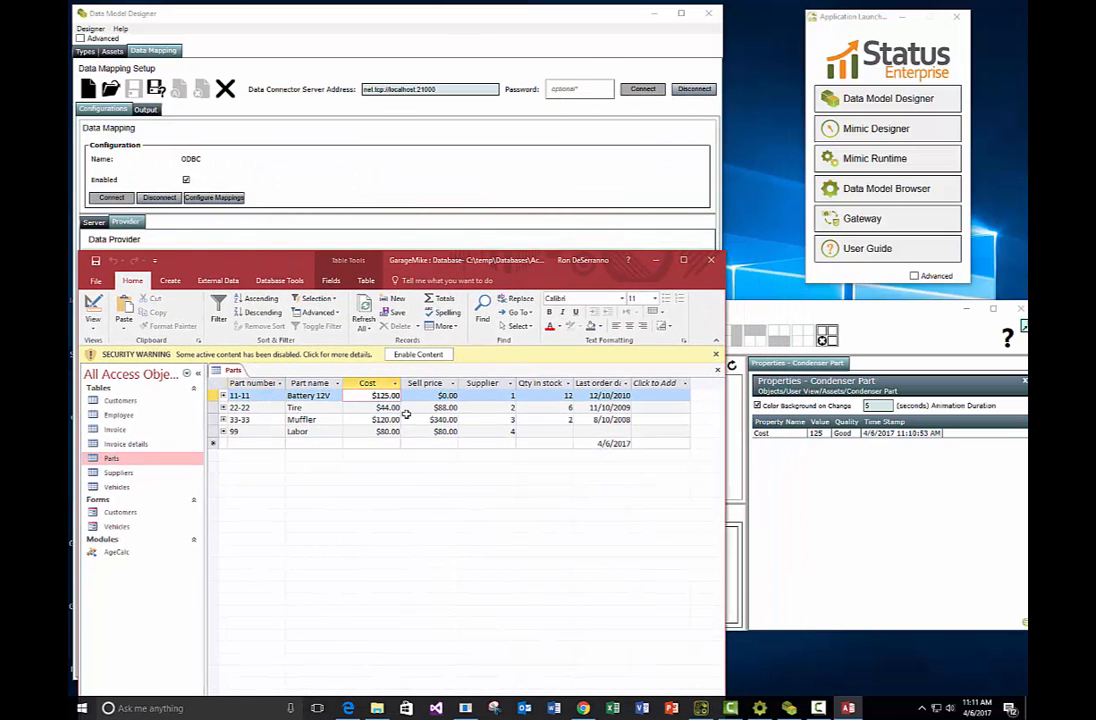
{"action": "key", "text": "BackSpace"}
{"action": "type", "text": "2"}
{"action": "key", "text": "Tab"}
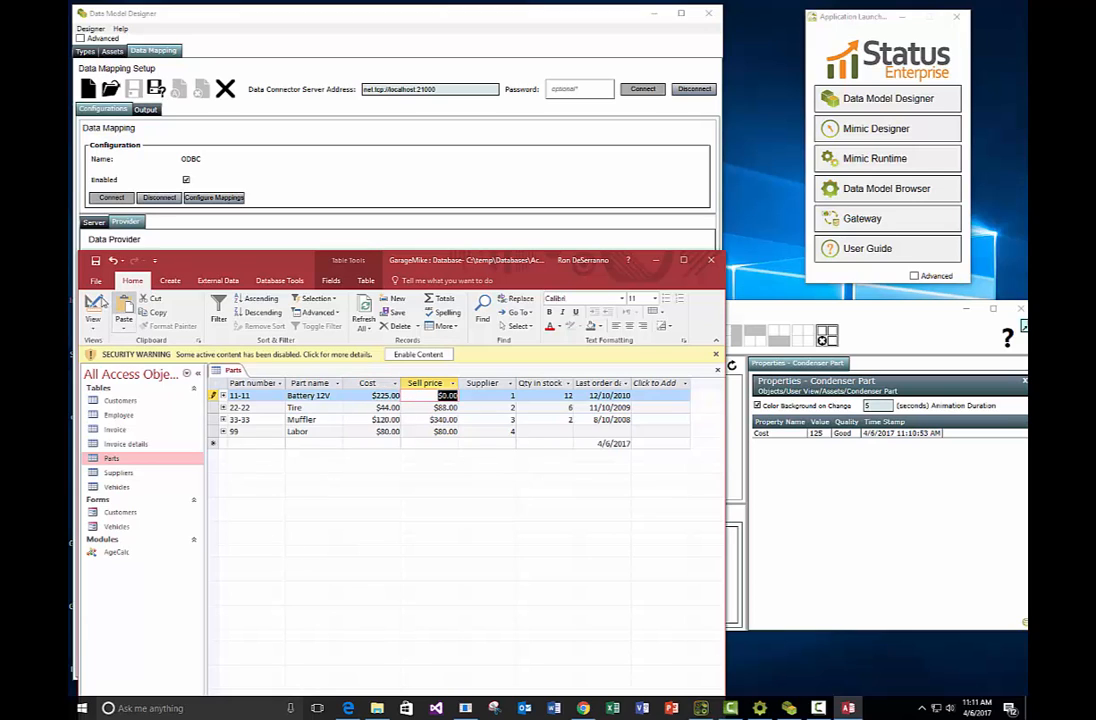
{"action": "left_click", "coordinate": [96, 261]}
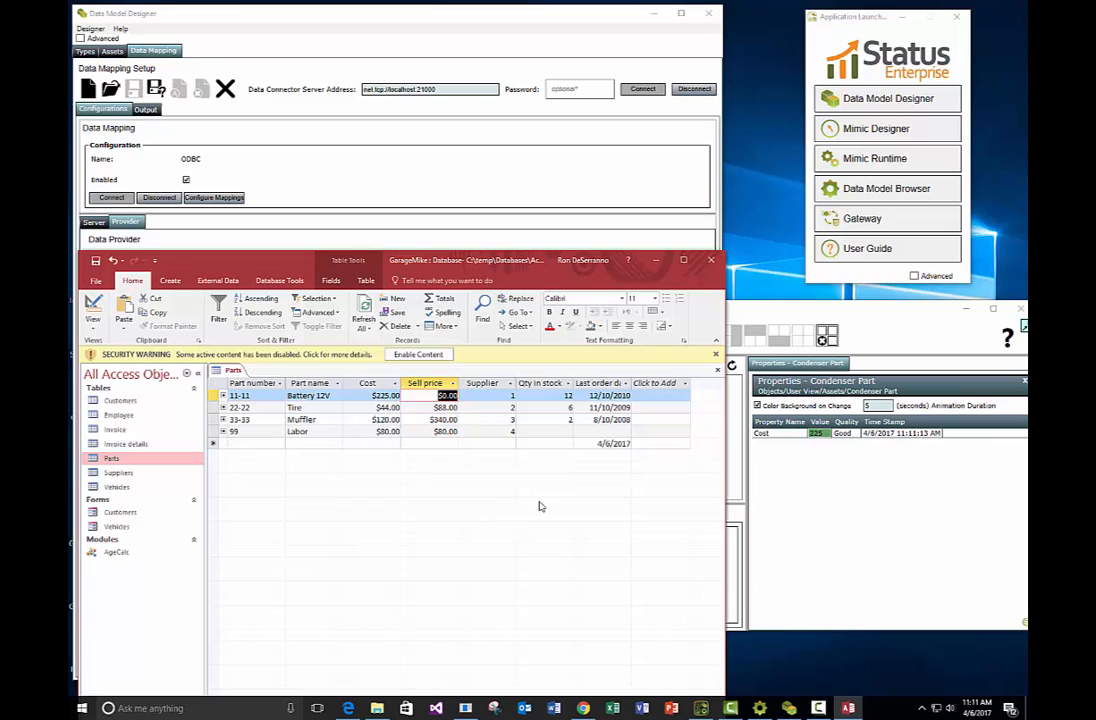
{"action": "left_click", "coordinate": [884, 337]}
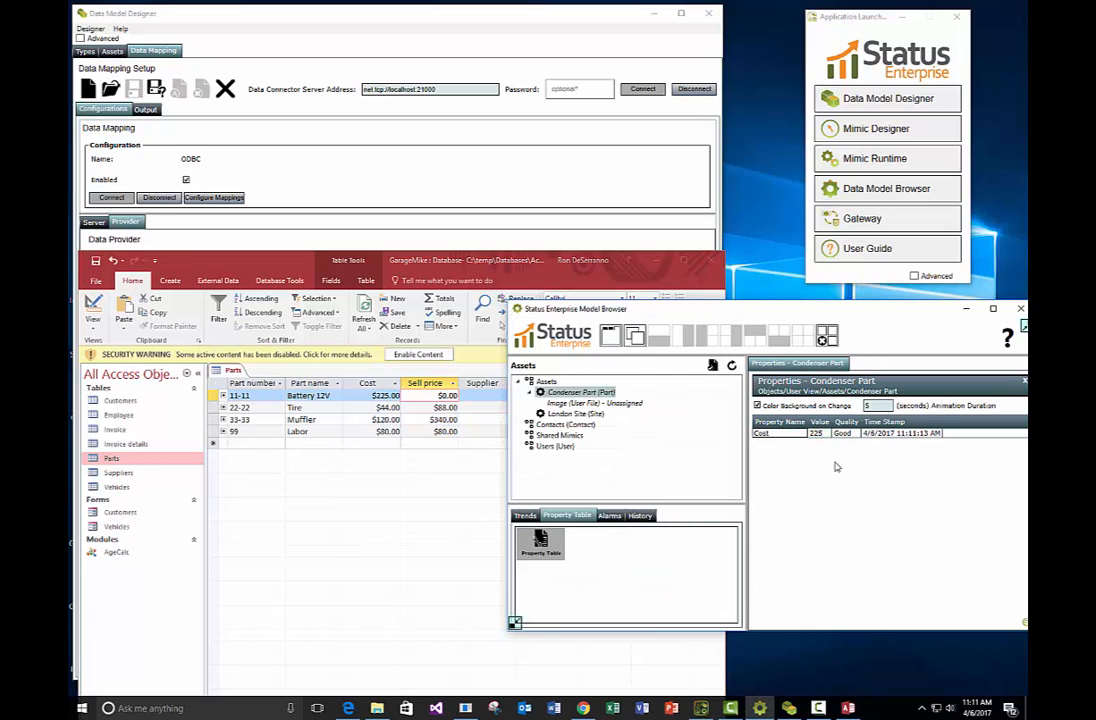